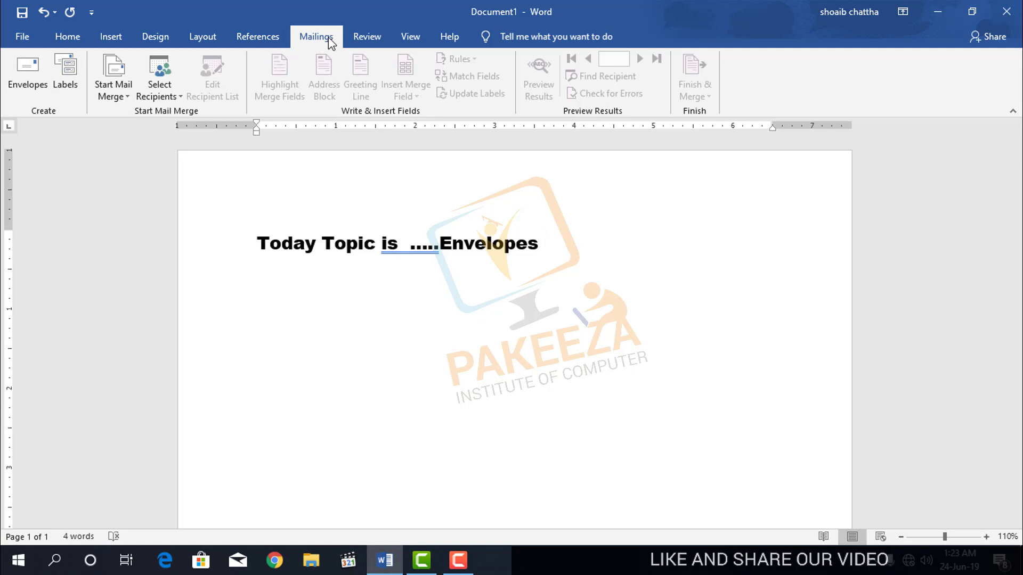
# Bring up Envelopes and Labels, move it to the right, and put the cursor in the empty Delivery address box.
pyautogui.click(25, 75)
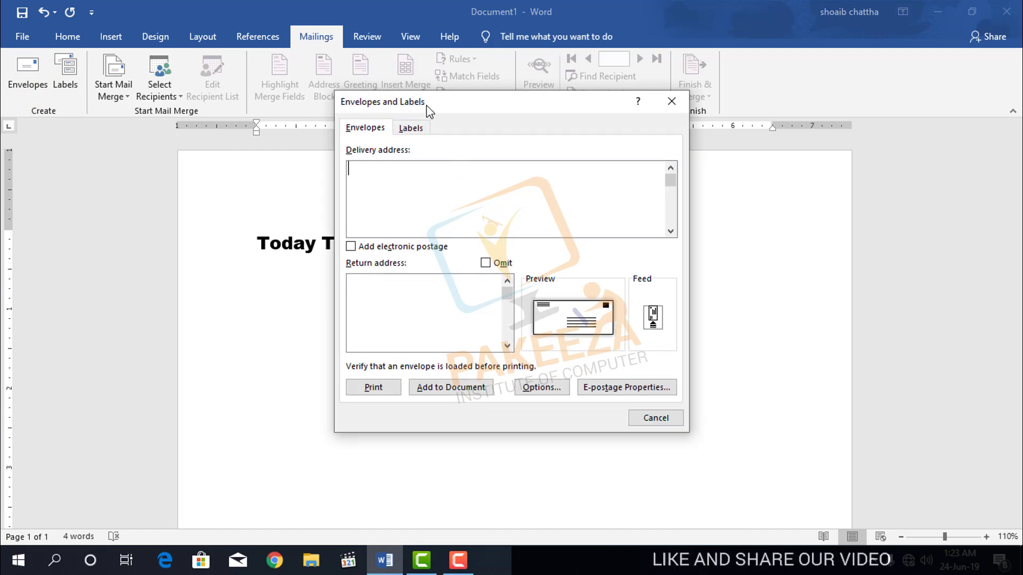
pyautogui.moveTo(429, 101); pyautogui.dragTo(610, 154)
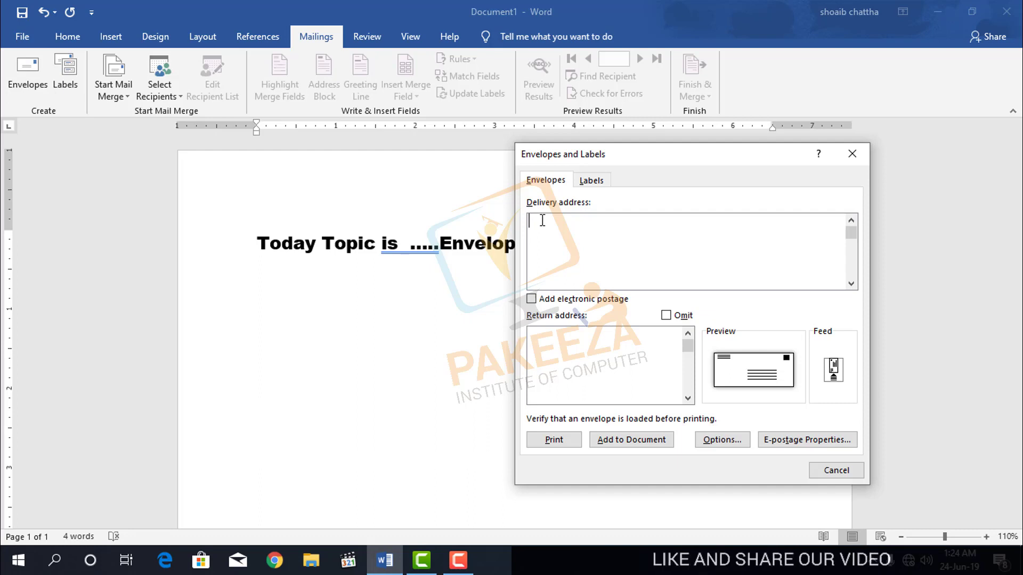
pyautogui.click(542, 220)
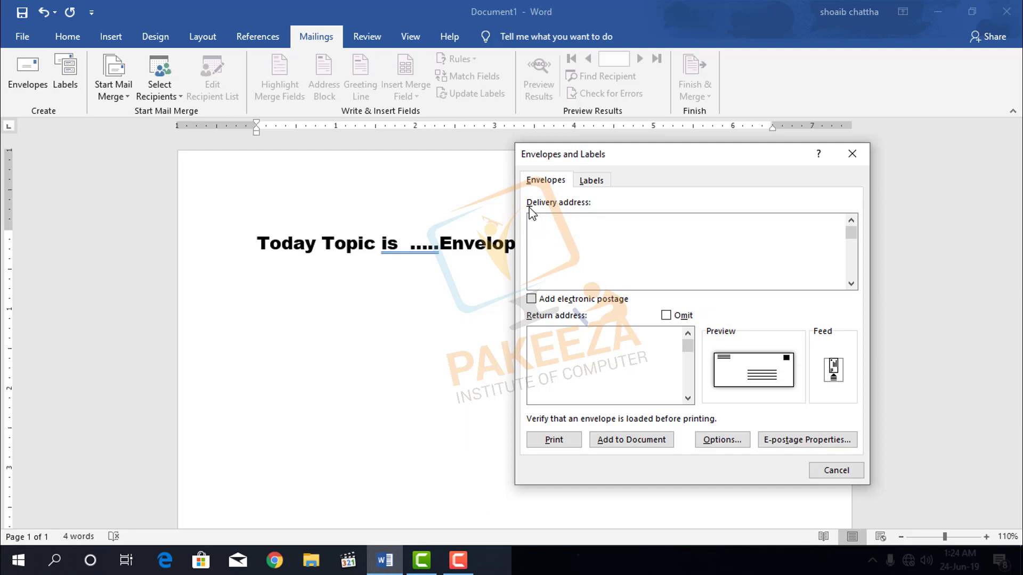
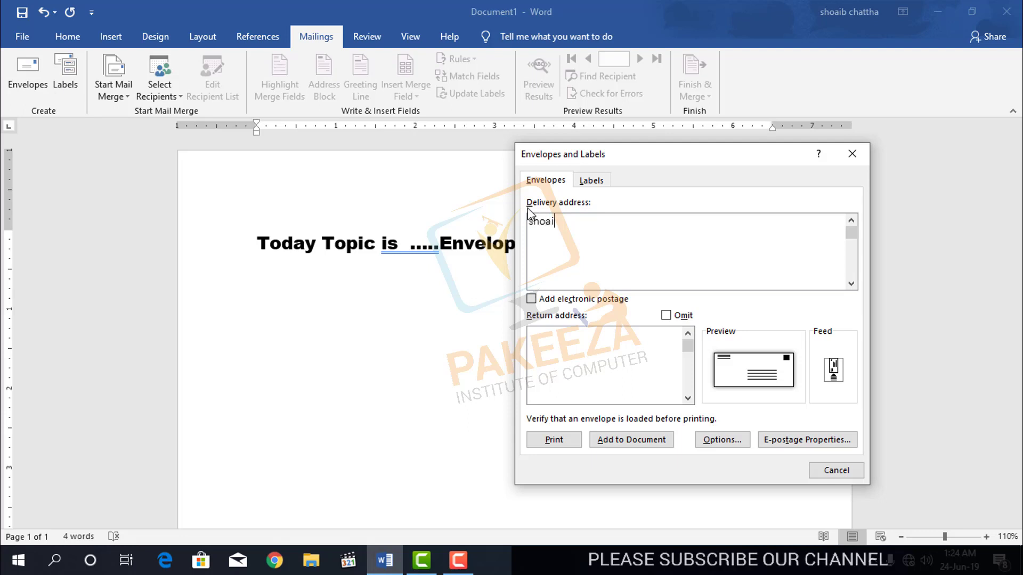
# Enter the recipient's name and street and house number as the first two delivery address lines.
pyautogui.press('Return')
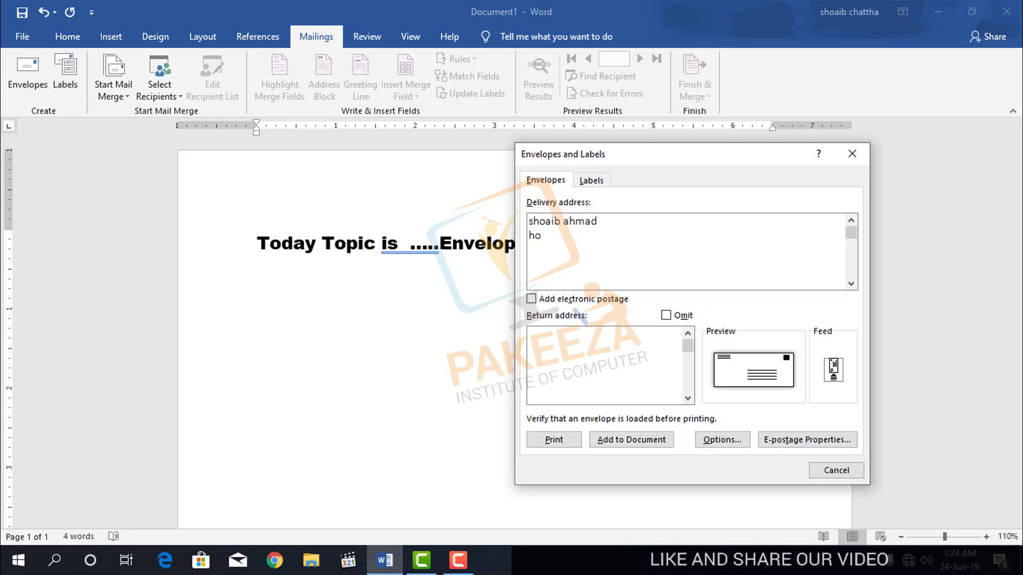
pyautogui.press('BackSpace')
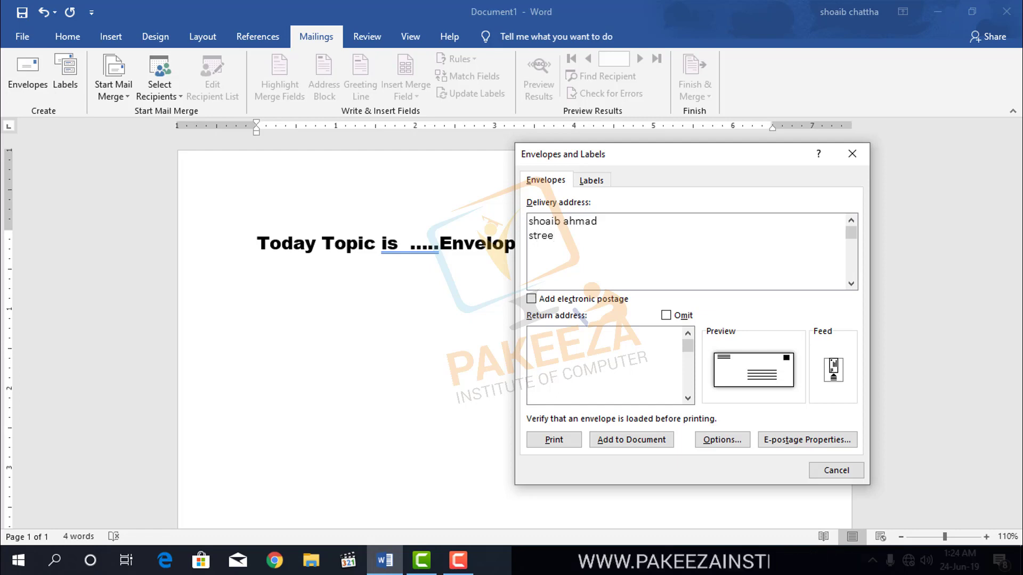
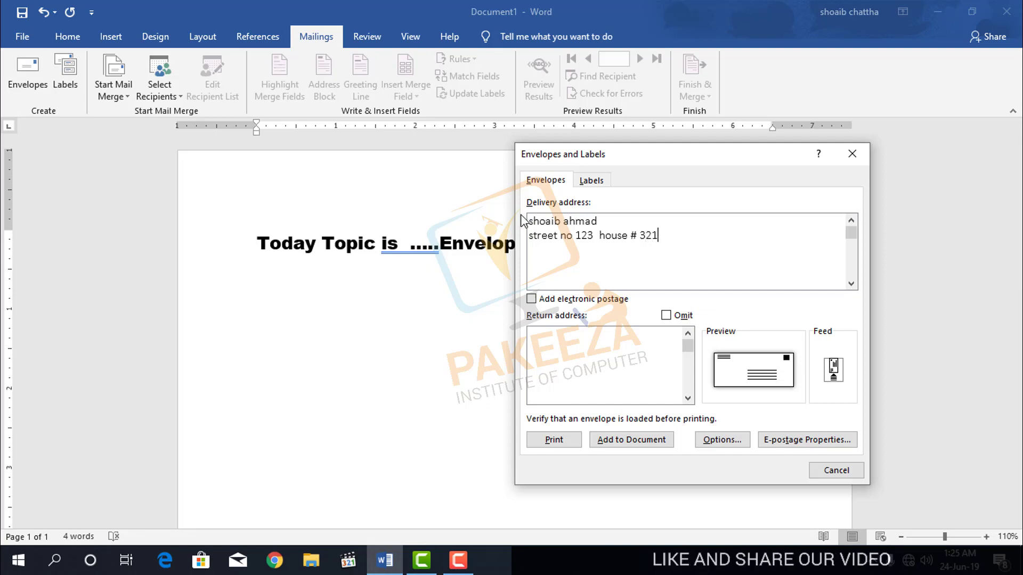
# Add the town as the third address line and select all three lines.
pyautogui.press('Return')
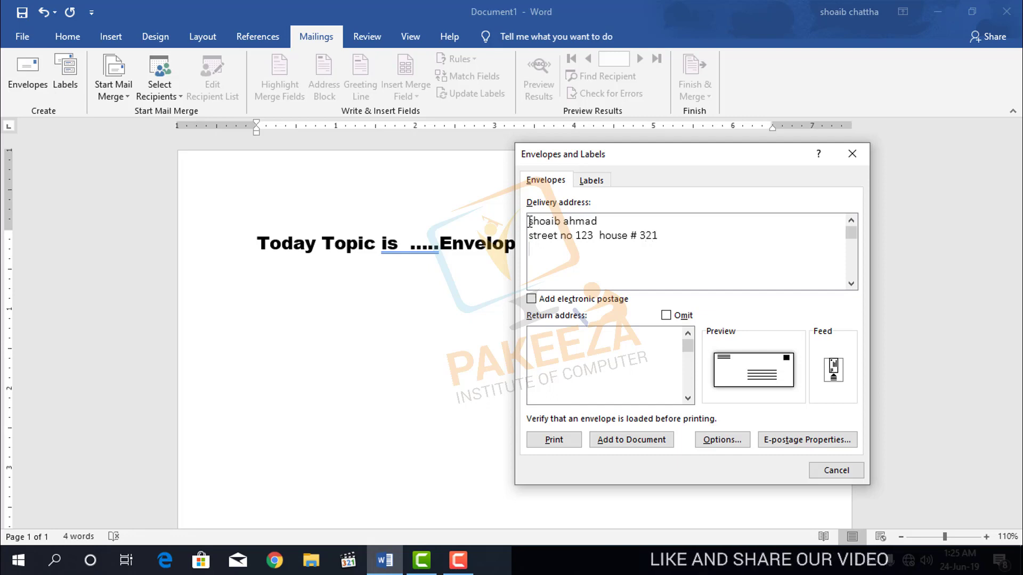
pyautogui.write('gujr')
pyautogui.press('BackSpace')
pyautogui.press('BackSpace')
pyautogui.press('BackSpace')
pyautogui.press('BackSpace')
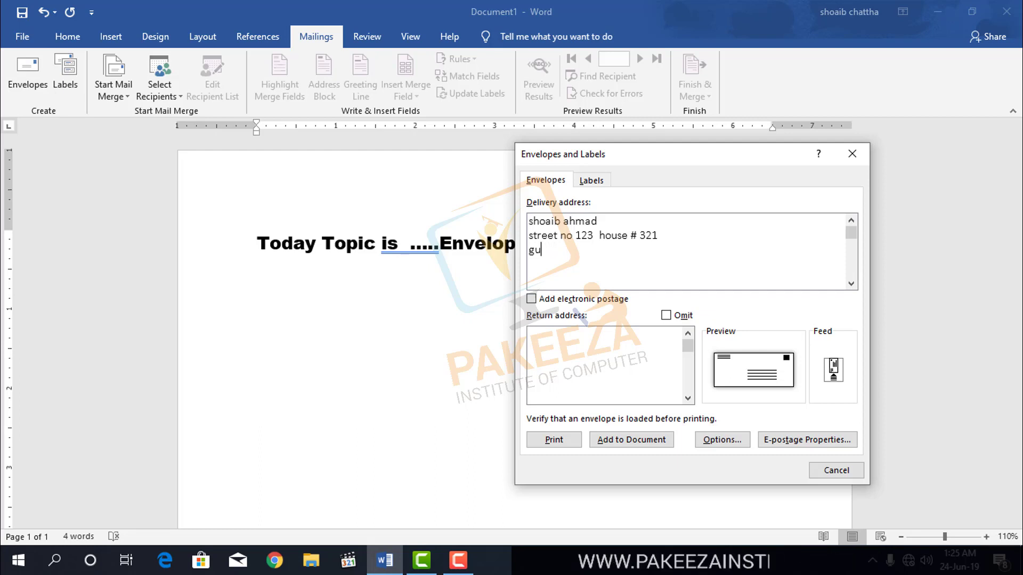
pyautogui.press('Return')
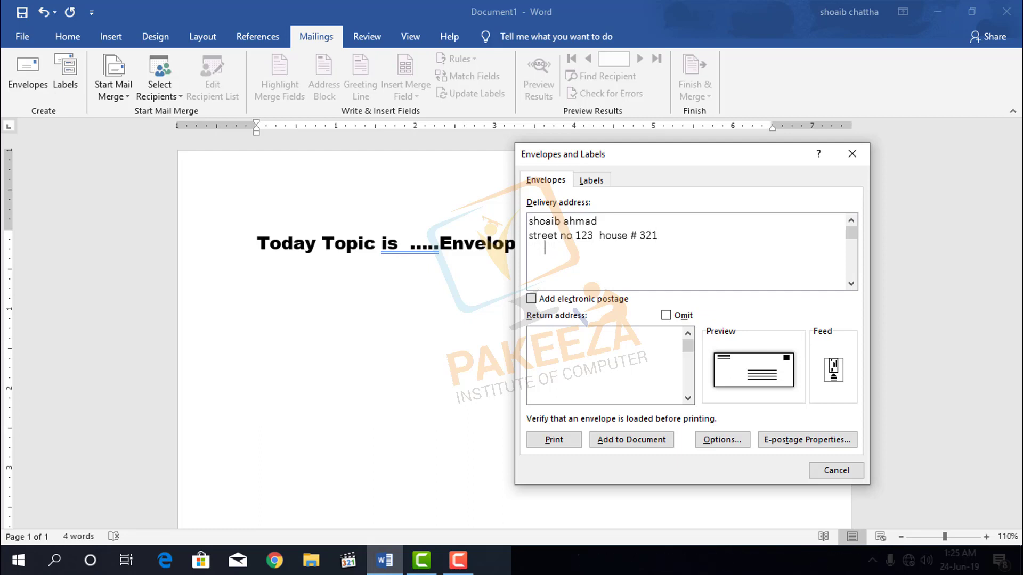
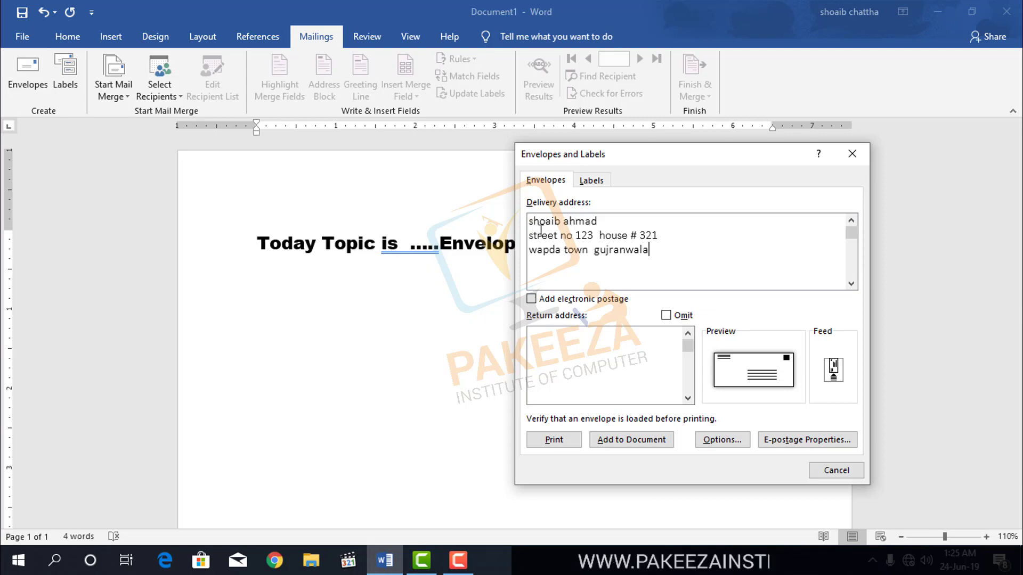
pyautogui.click(656, 253)
pyautogui.moveTo(656, 253); pyautogui.dragTo(541, 222)
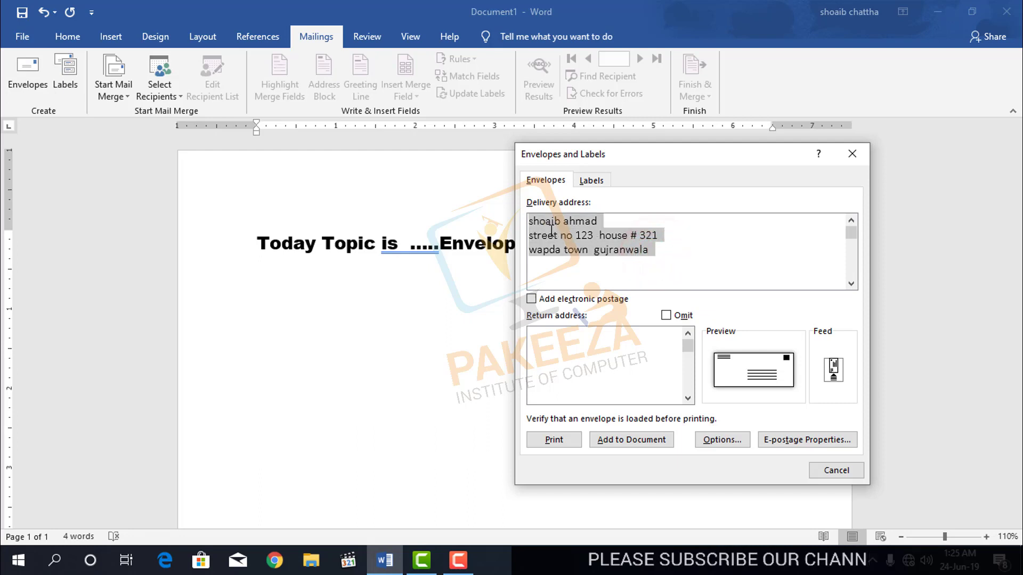
pyautogui.click(651, 253)
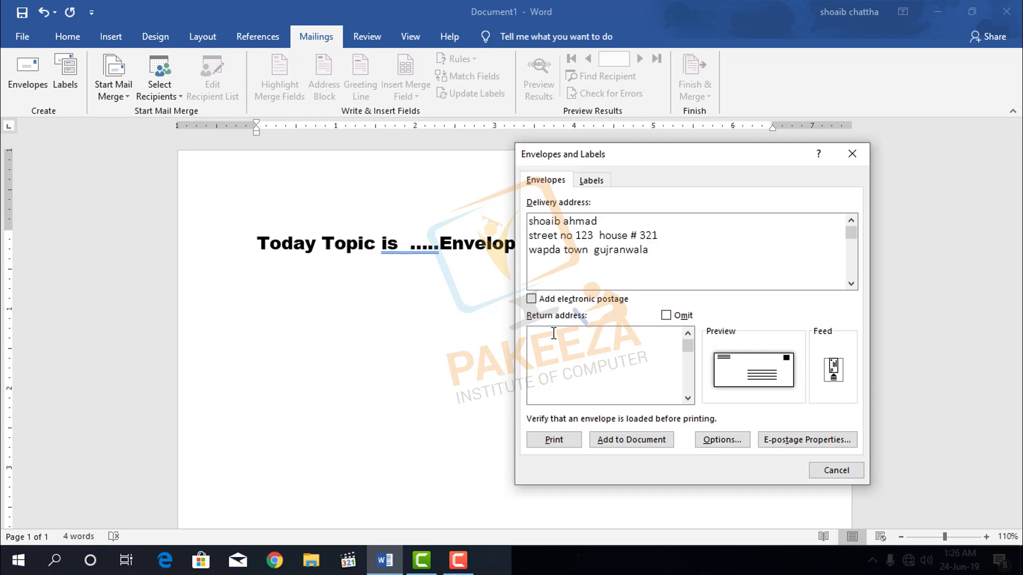
pyautogui.click(553, 334)
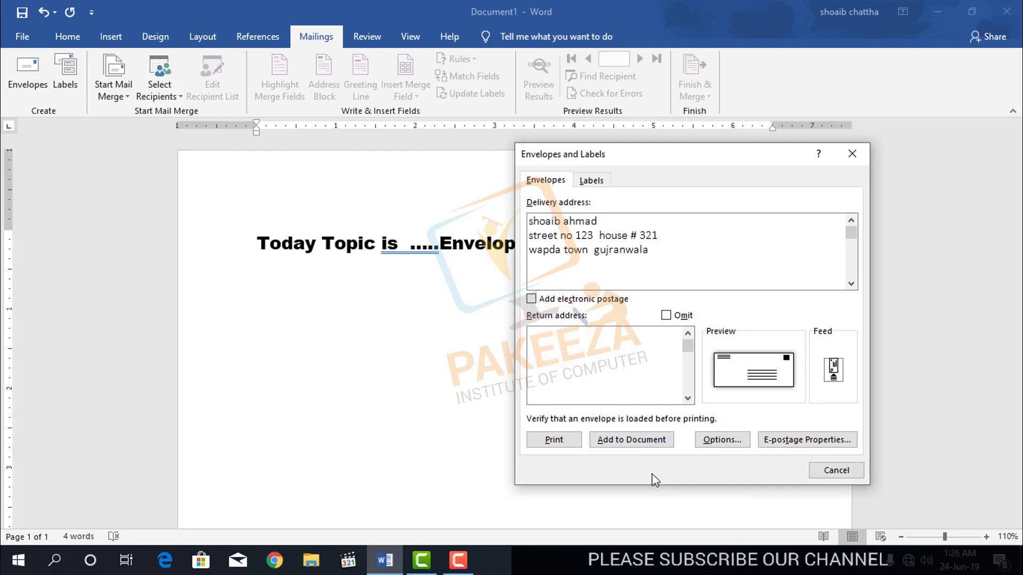
# Add the three-line envelope page to the document, check its address, and return to Envelopes and Labels.
pyautogui.click(624, 445)
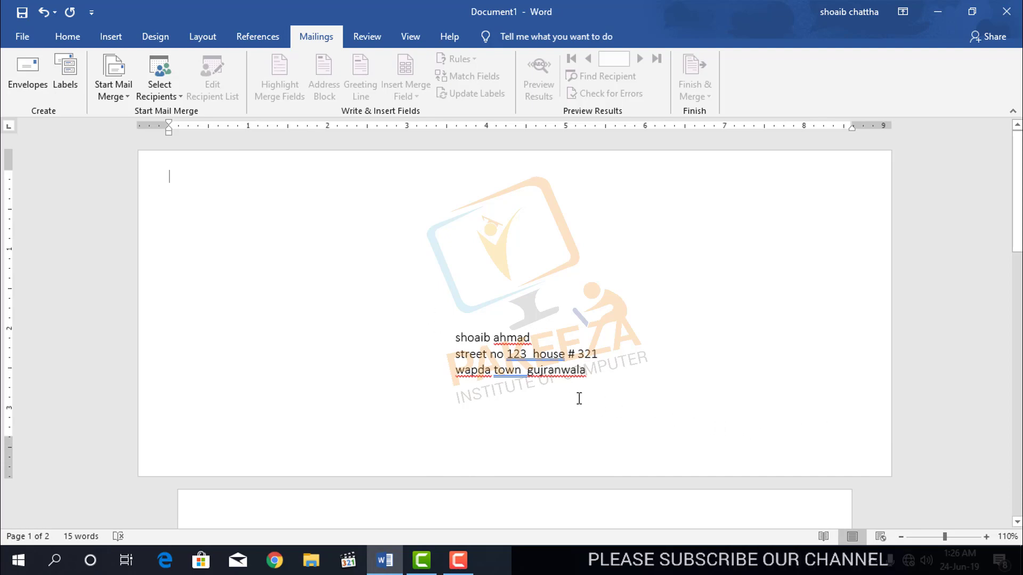
pyautogui.moveTo(452, 333); pyautogui.dragTo(560, 383)
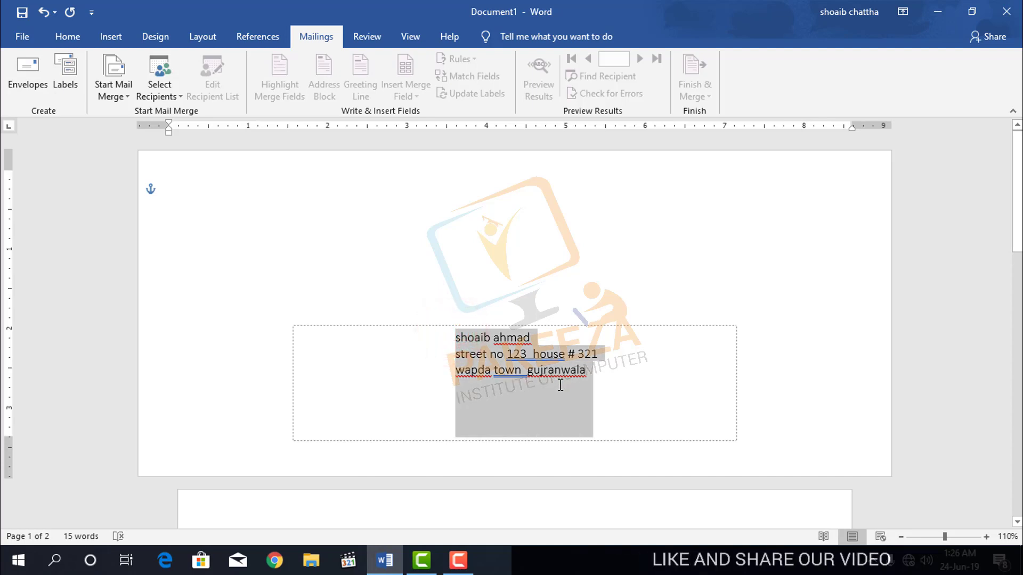
pyautogui.click(196, 195)
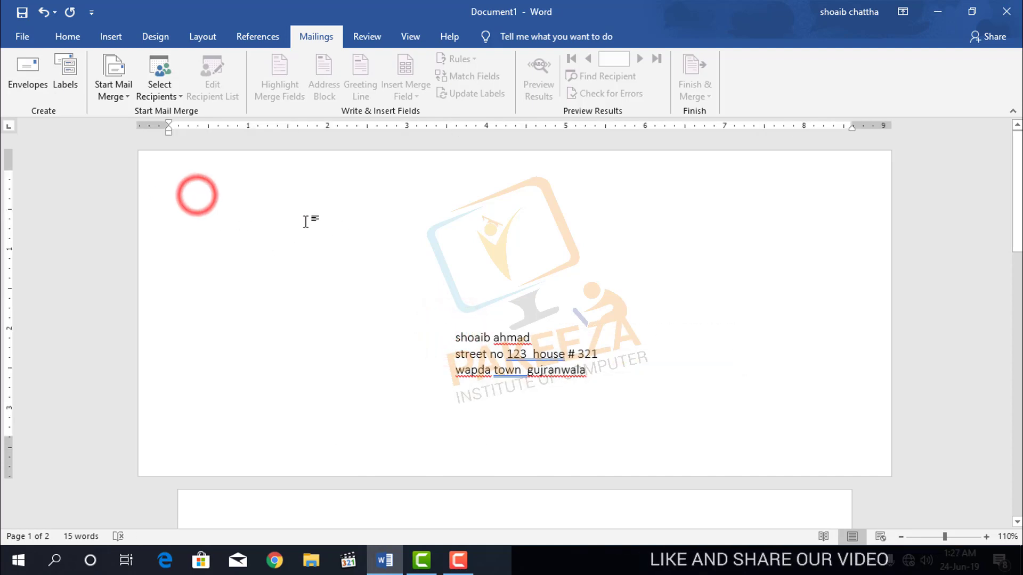
pyautogui.click(36, 78)
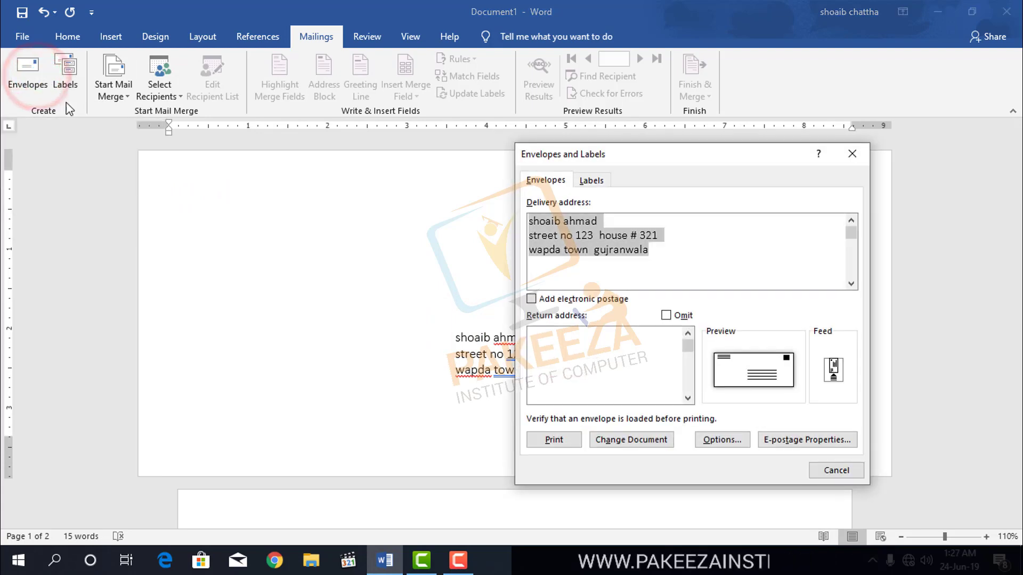
# Paste the three-line address as the return address, update the envelope page, and keep it as default.
pyautogui.click(556, 336)
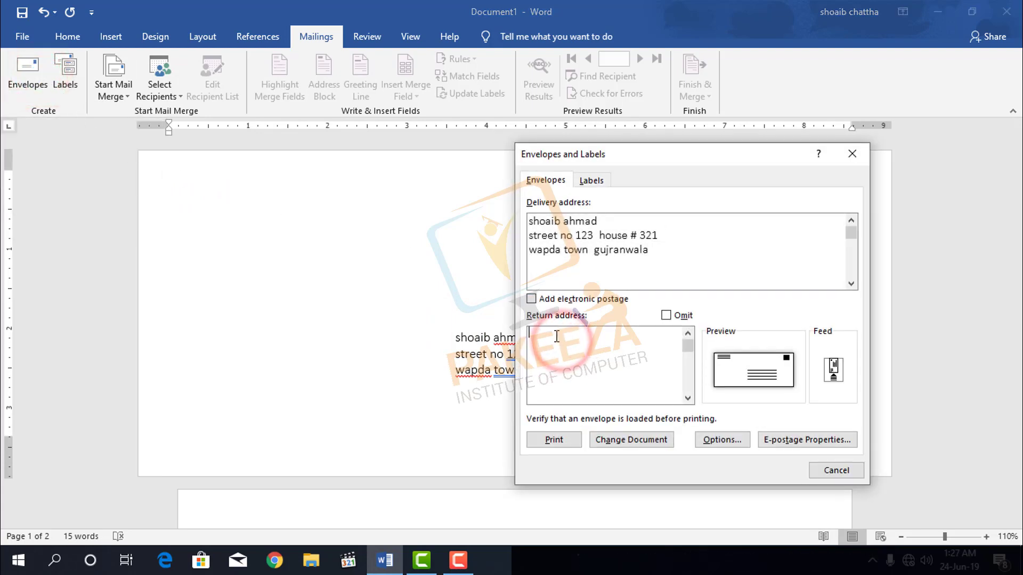
pyautogui.rightClick(555, 336)
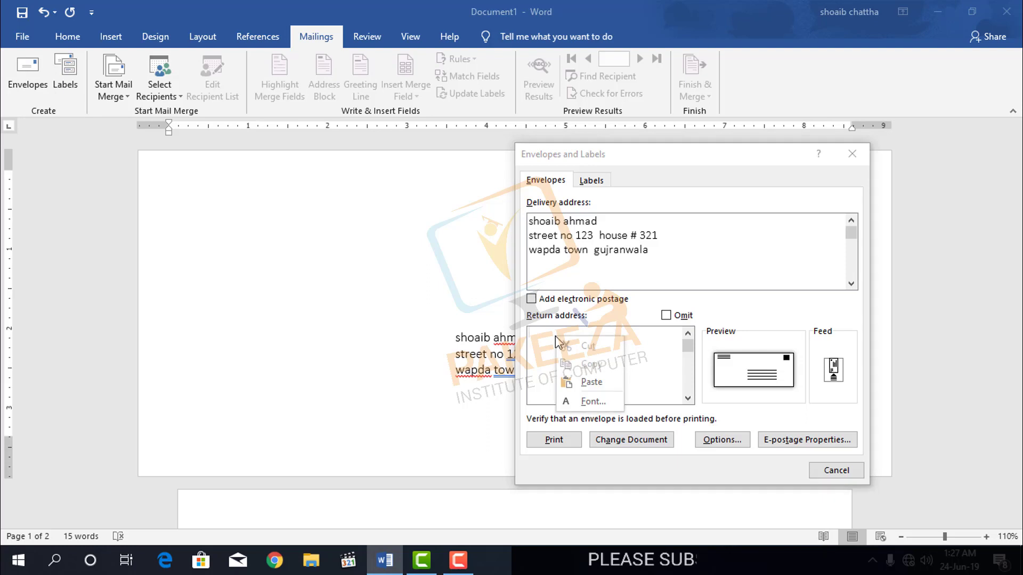
pyautogui.click(587, 381)
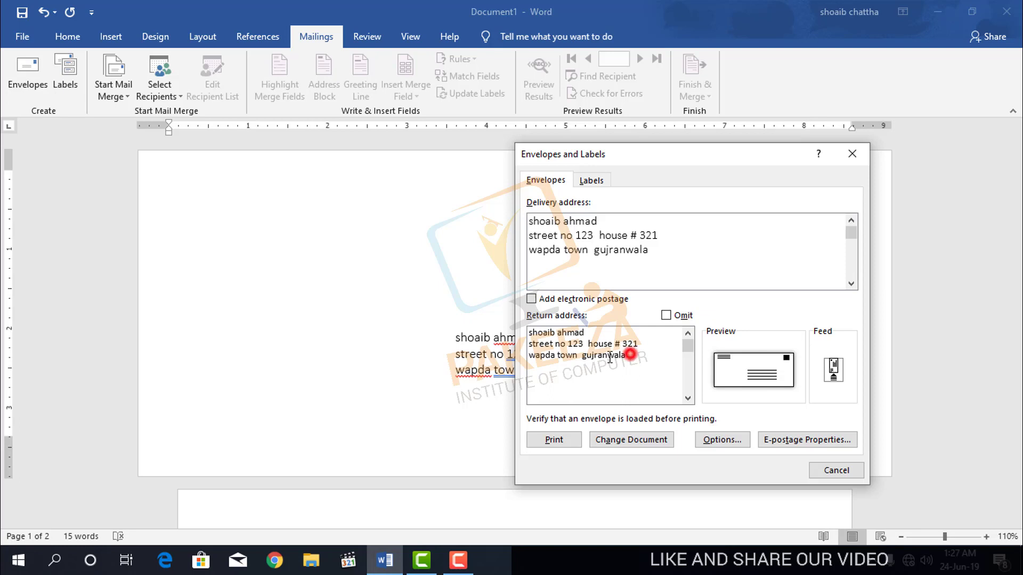
pyautogui.moveTo(610, 358); pyautogui.dragTo(516, 342)
pyautogui.hotkey('ctrl', 'c')
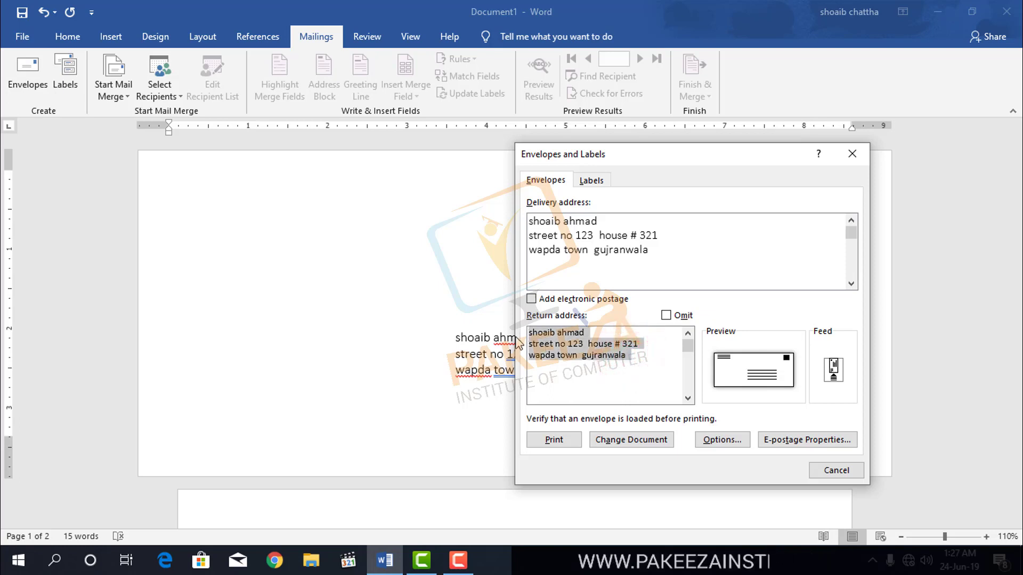
pyautogui.press('Delete')
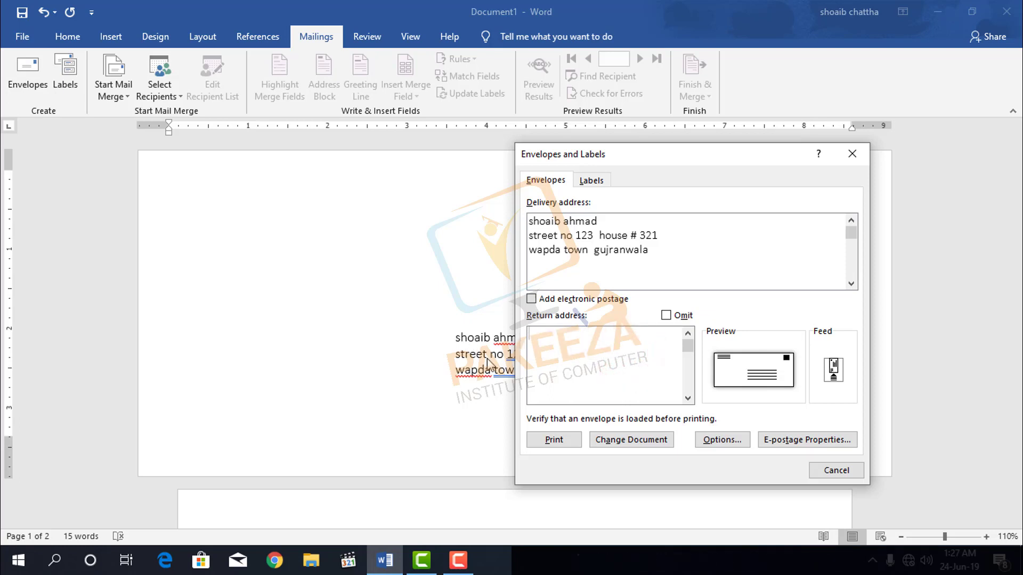
pyautogui.rightClick(543, 352)
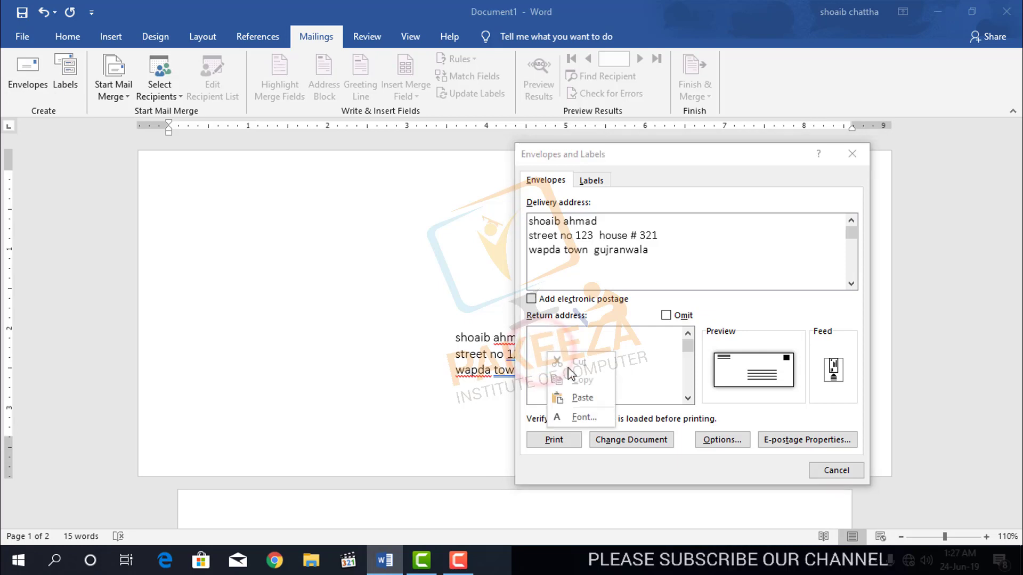
pyautogui.click(580, 398)
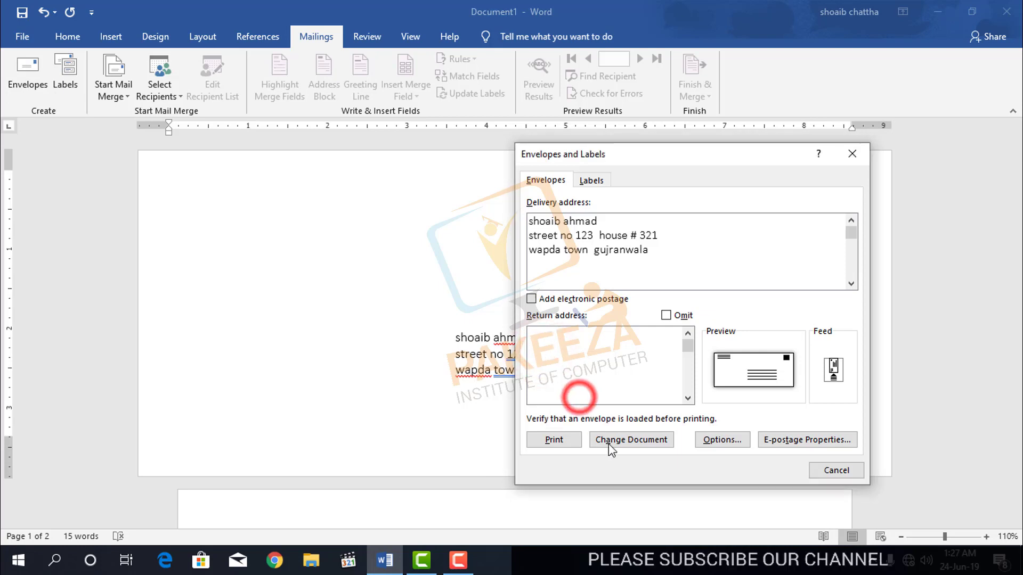
pyautogui.click(641, 447)
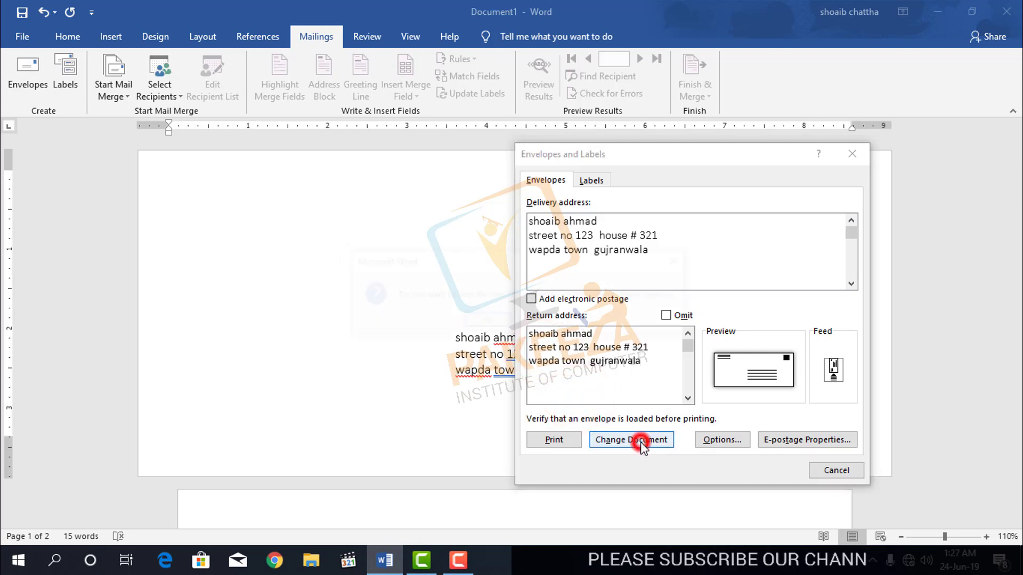
pyautogui.click(489, 318)
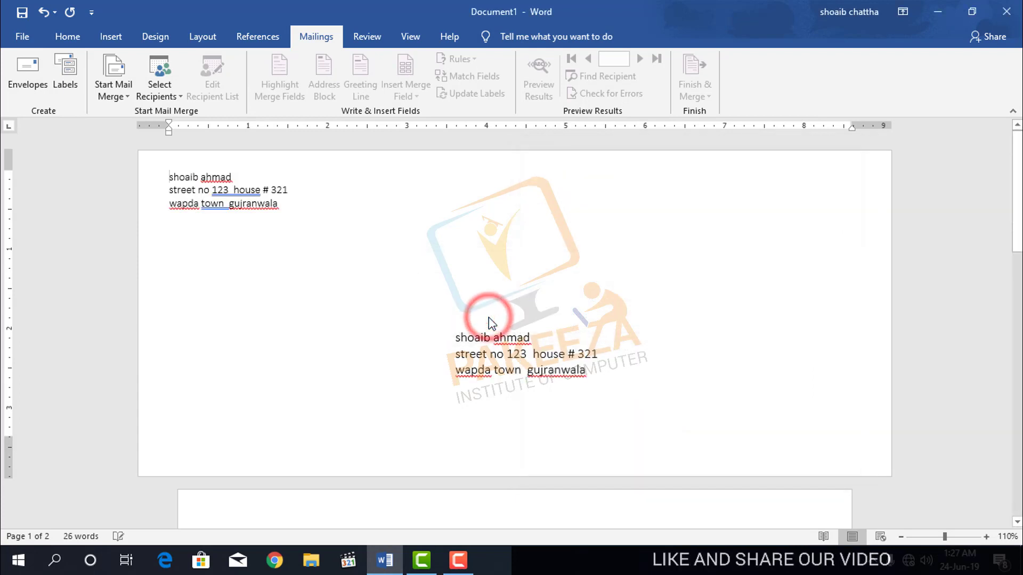
# Inspect the top-left return address and centred address box, then return to Envelopes and Labels.
pyautogui.moveTo(167, 175); pyautogui.dragTo(283, 204)
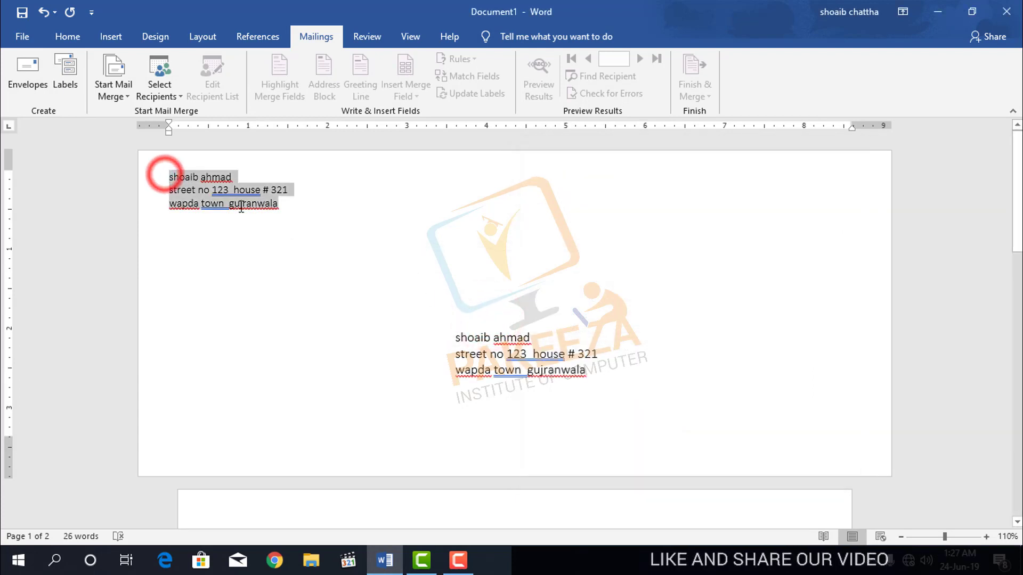
pyautogui.click(446, 325)
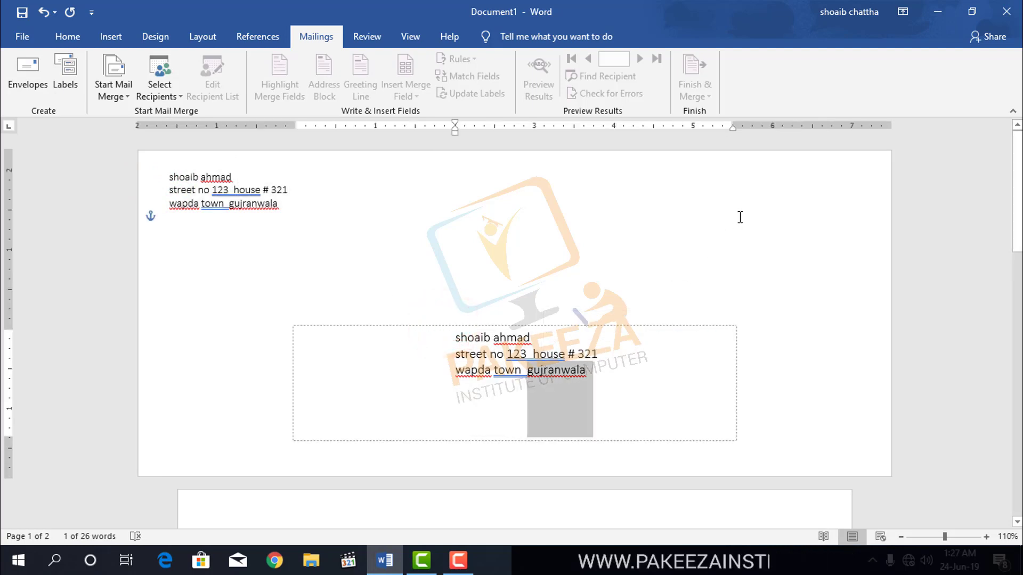
pyautogui.click(769, 196)
pyautogui.moveTo(775, 186); pyautogui.dragTo(607, 151)
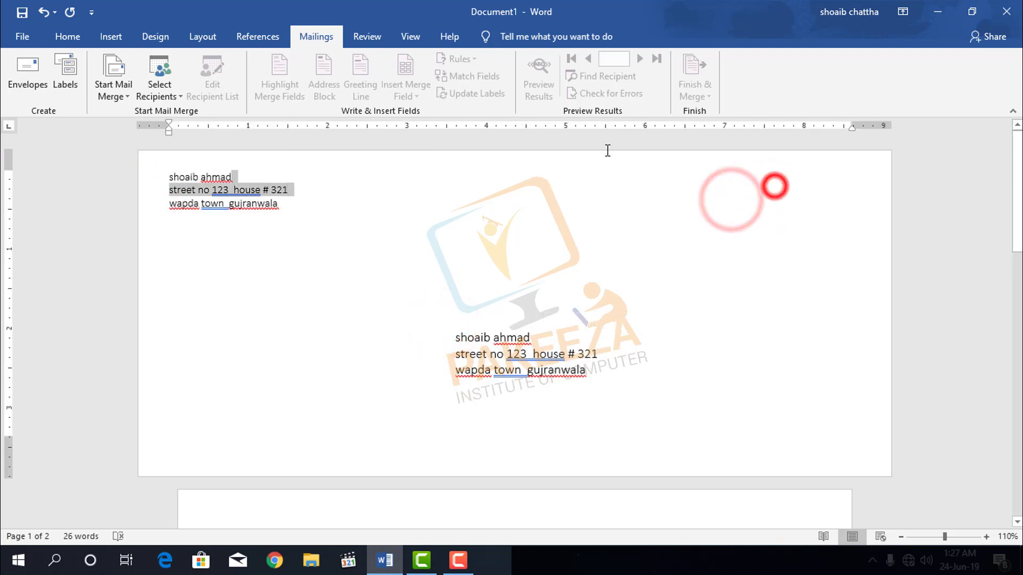
pyautogui.click(538, 209)
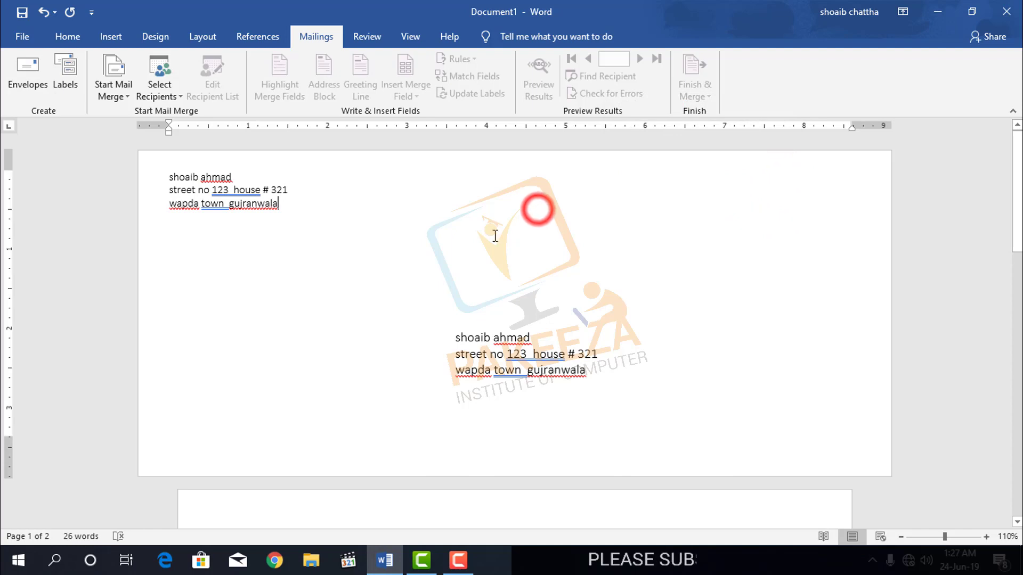
pyautogui.click(23, 73)
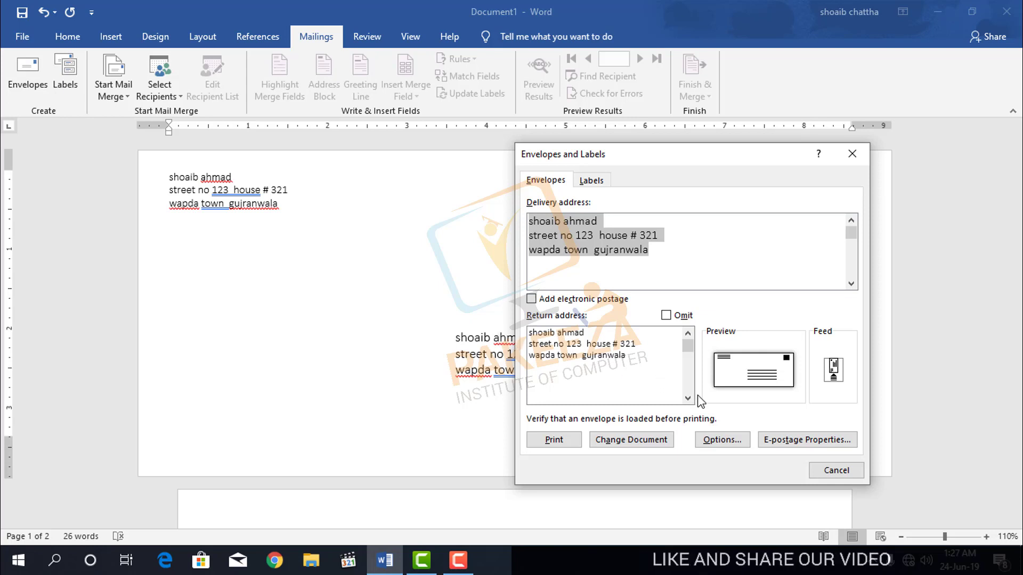
# Omit the return address and update the envelope page so only the delivery address remains.
pyautogui.click(666, 315)
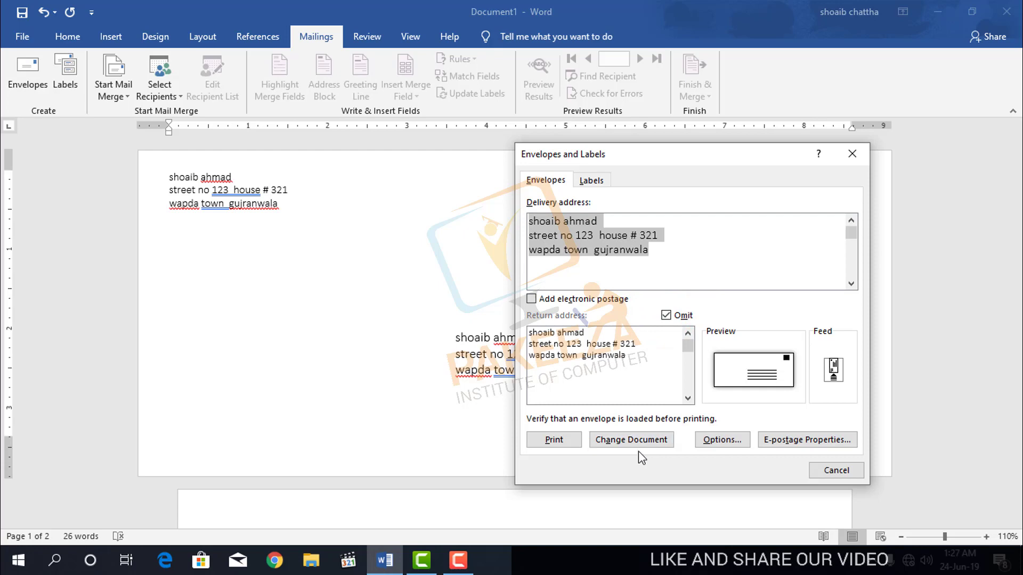
pyautogui.click(646, 440)
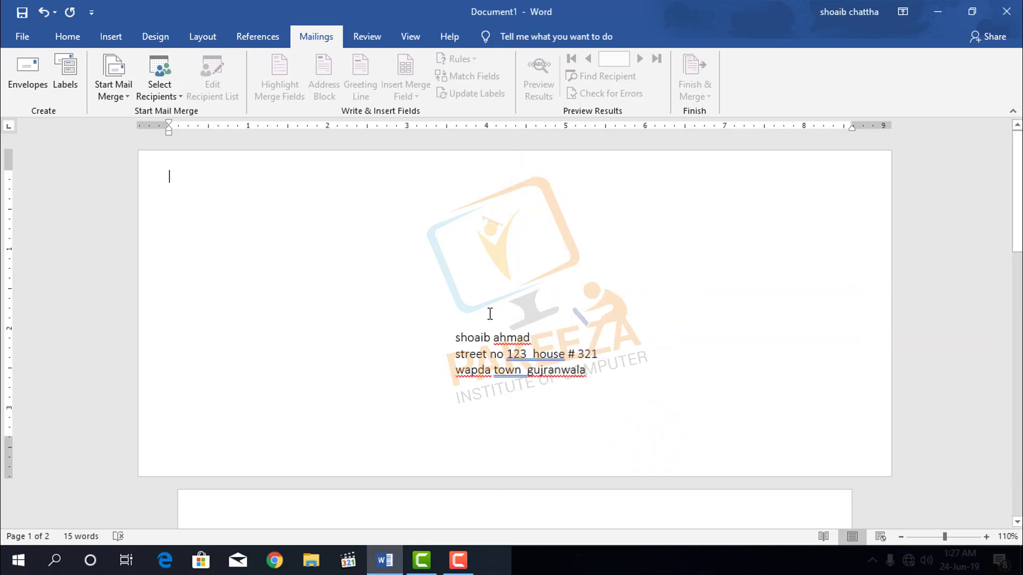
pyautogui.scroll(-6, 488, 313)
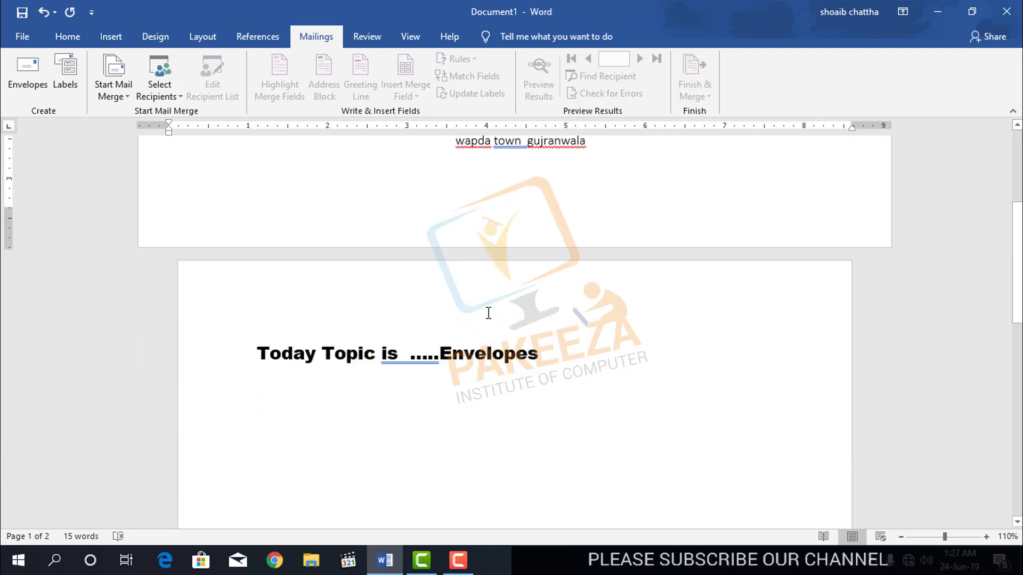
pyautogui.scroll(5, 487, 311)
pyautogui.scroll(1, 488, 311)
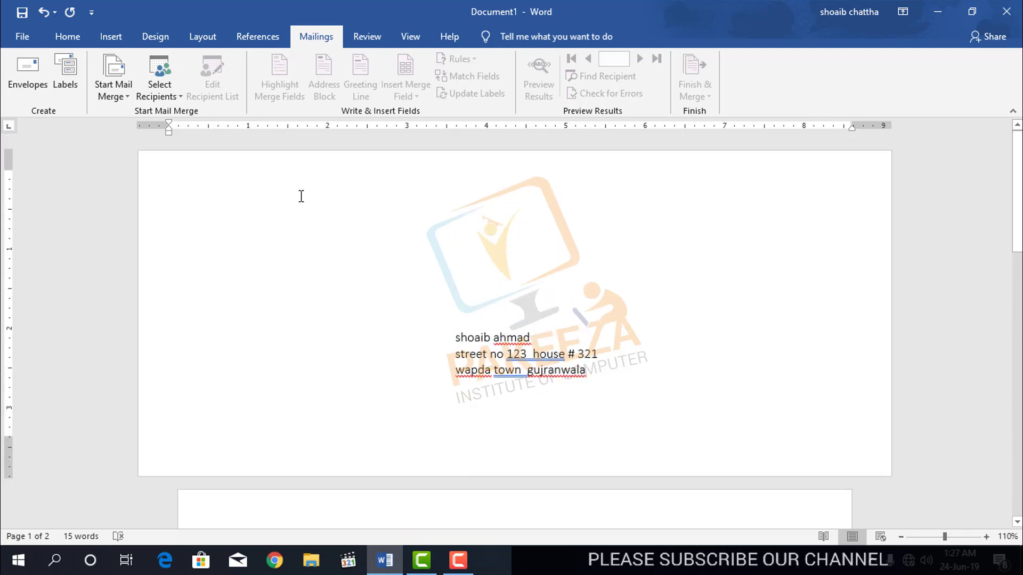
# Send the envelope to print, cancel saving the print output, and return to Envelopes and Labels.
pyautogui.click(28, 70)
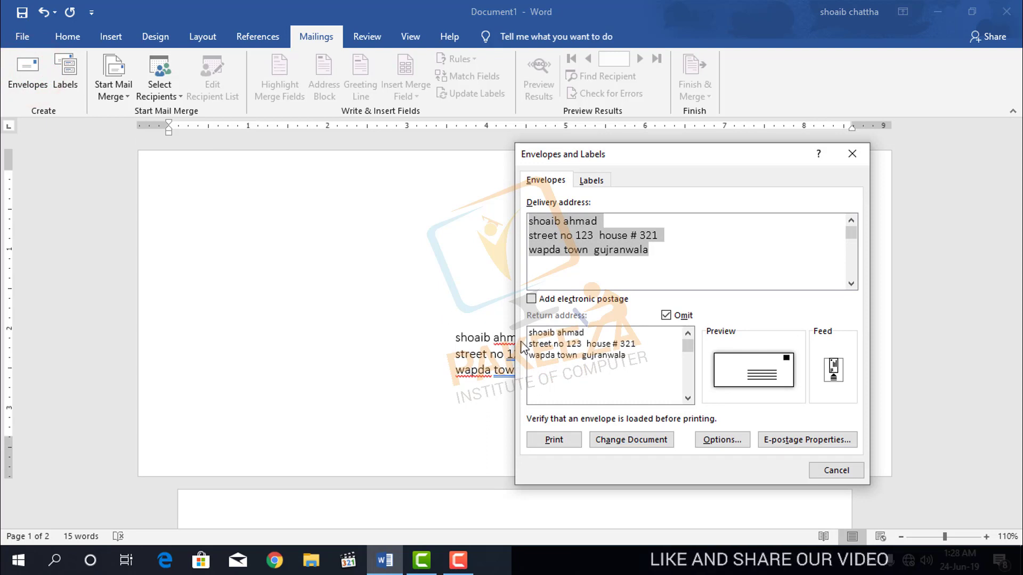
pyautogui.click(554, 440)
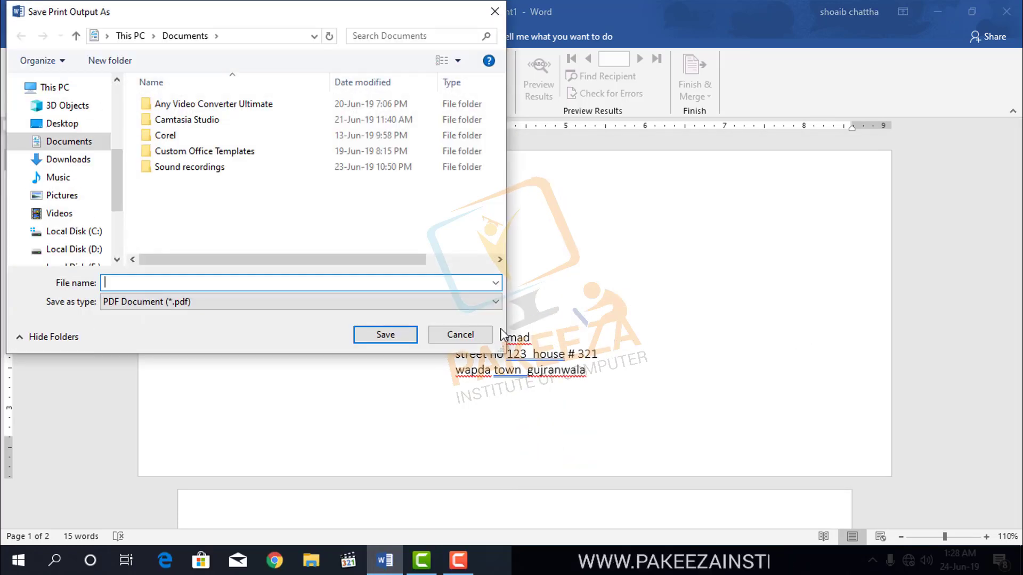
pyautogui.click(462, 335)
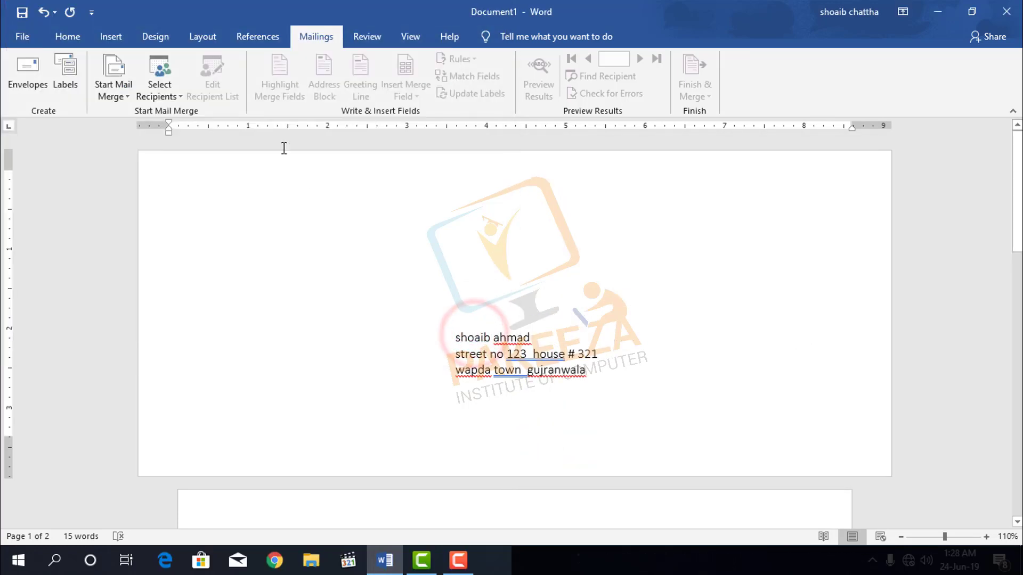
pyautogui.click(24, 71)
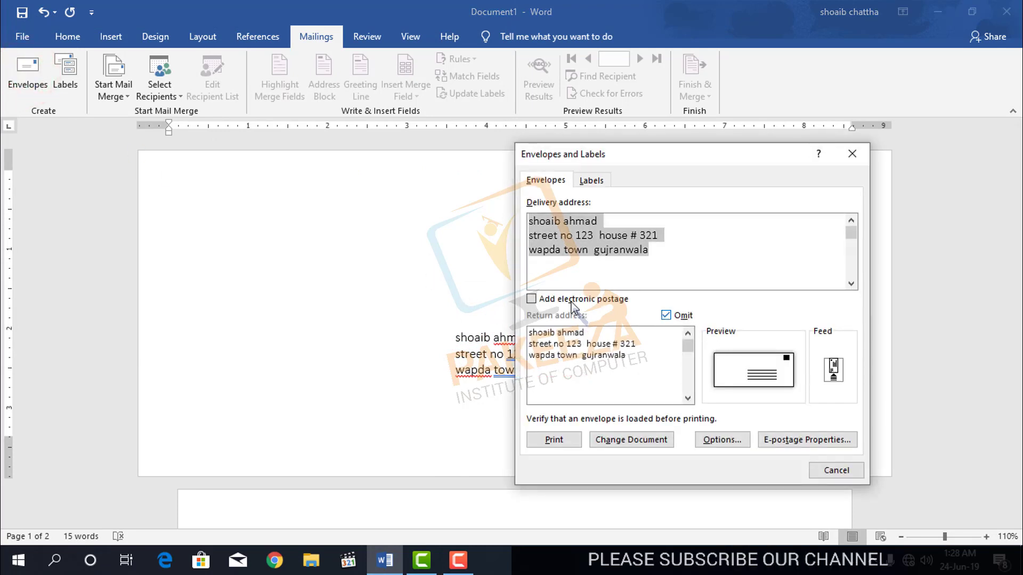
pyautogui.click(532, 299)
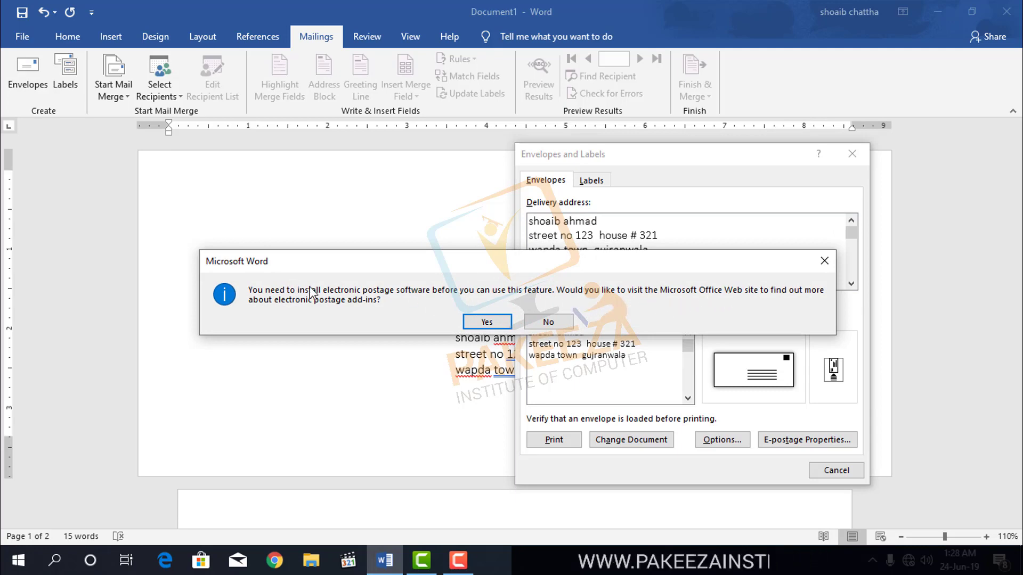
pyautogui.click(552, 323)
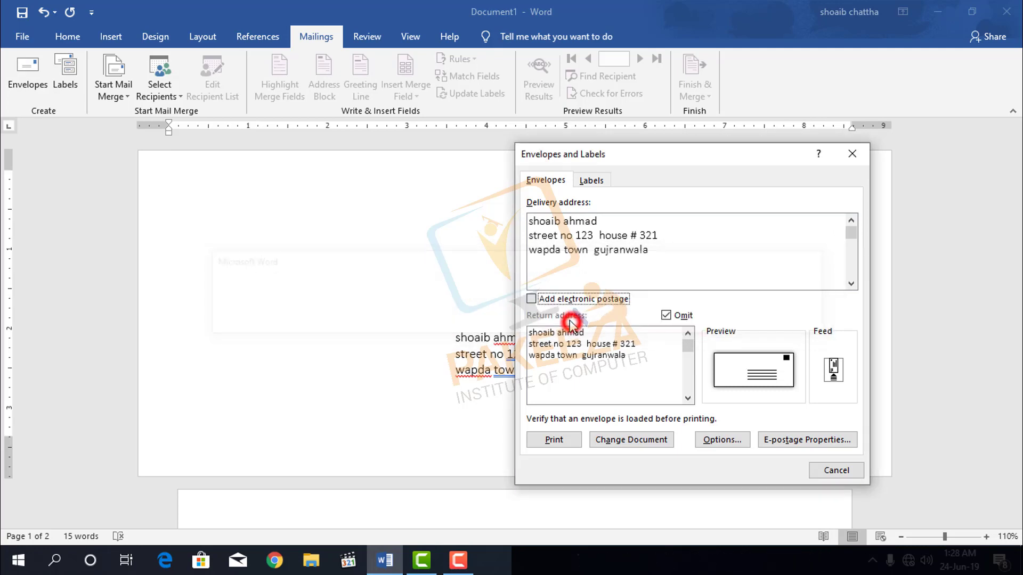
pyautogui.click(718, 262)
pyautogui.click(697, 234)
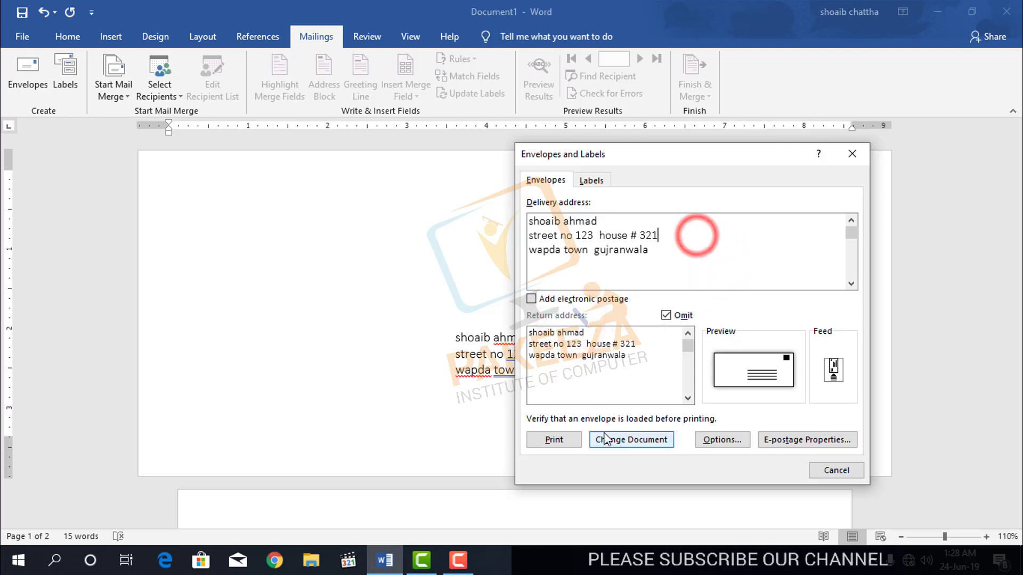
# Choose US Legal (8 1/2 x 14 in) as the envelope size in Envelope Options.
pyautogui.click(715, 441)
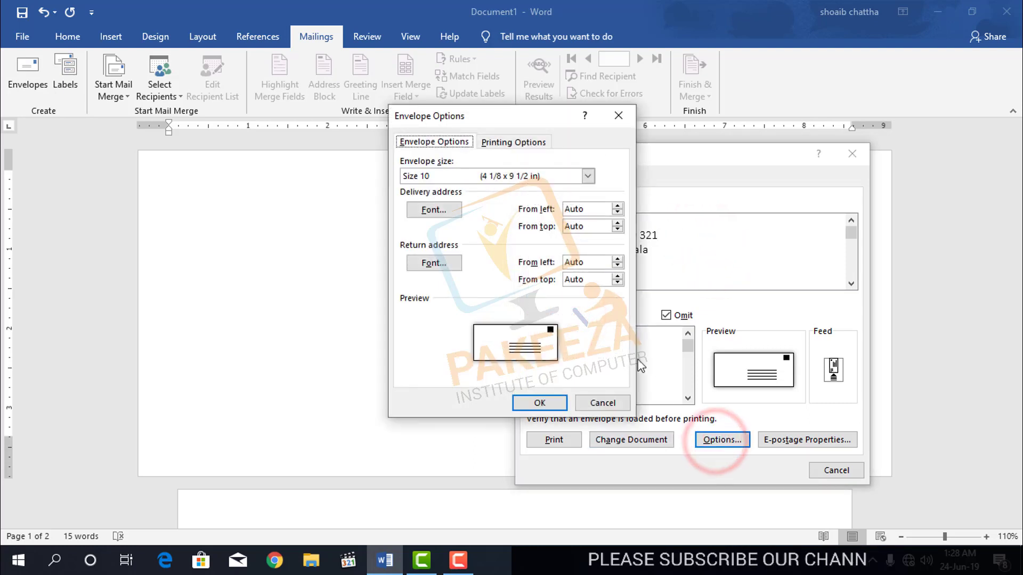
pyautogui.moveTo(488, 115); pyautogui.dragTo(304, 128)
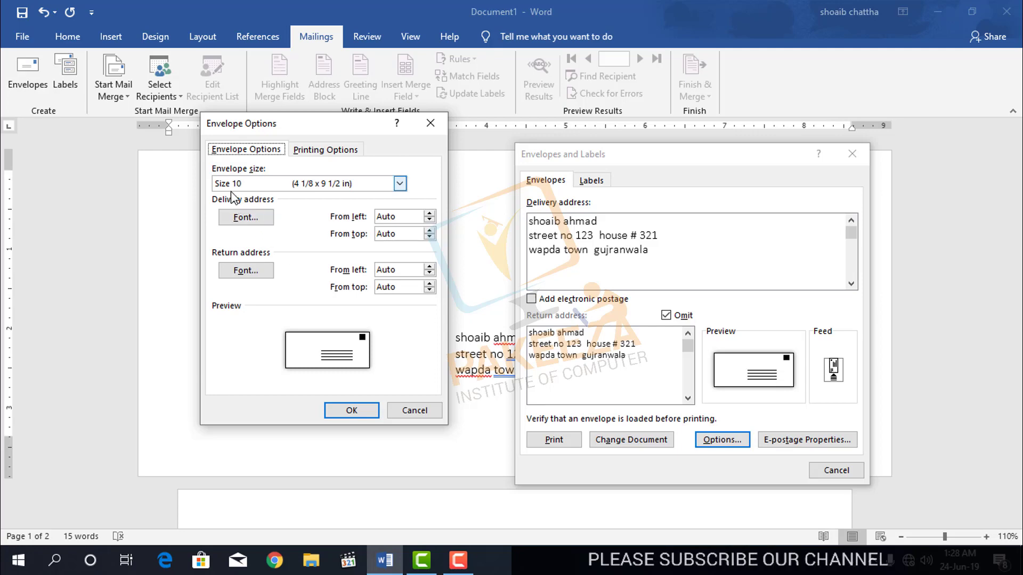
pyautogui.click(399, 184)
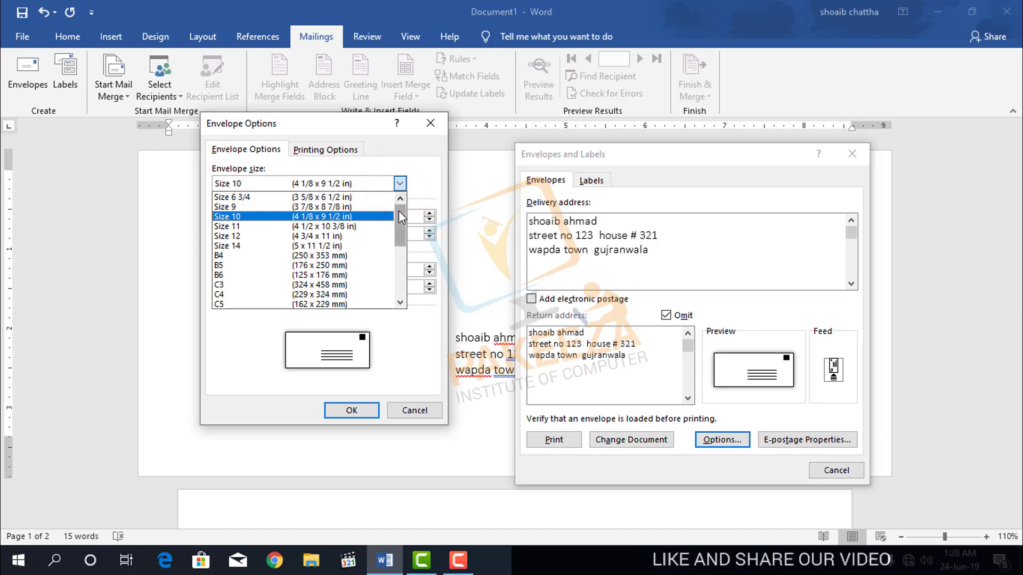
pyautogui.moveTo(398, 212); pyautogui.dragTo(388, 267)
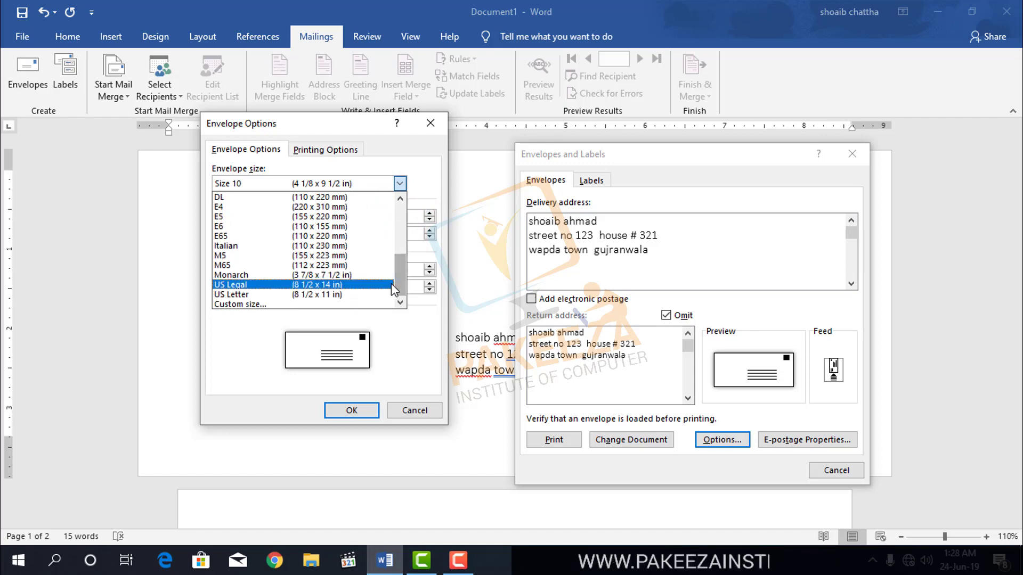
pyautogui.moveTo(398, 277)
pyautogui.mouseDown()
pyautogui.moveTo(388, 204)
pyautogui.moveTo(399, 281)
pyautogui.mouseUp()
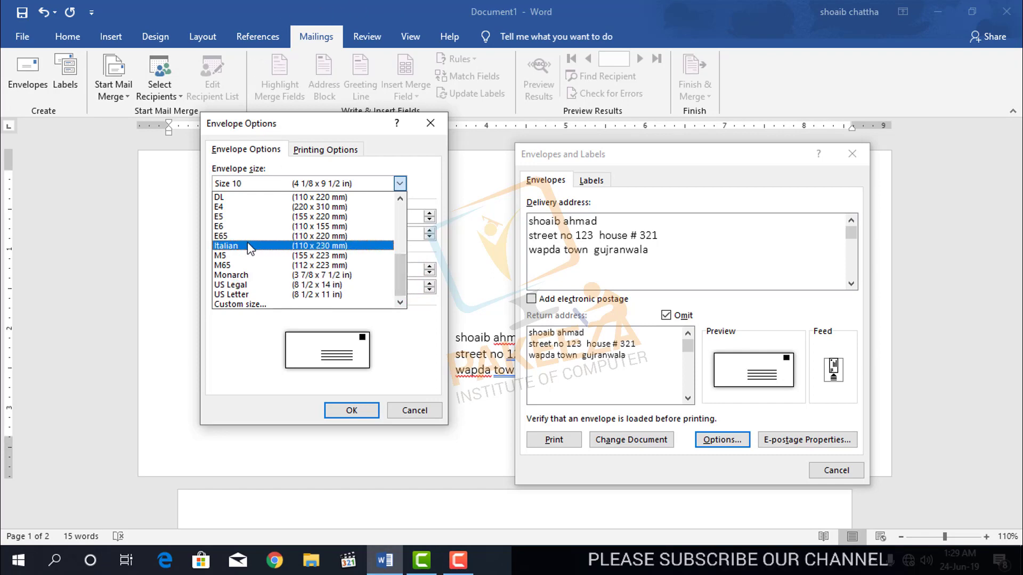
pyautogui.click(247, 284)
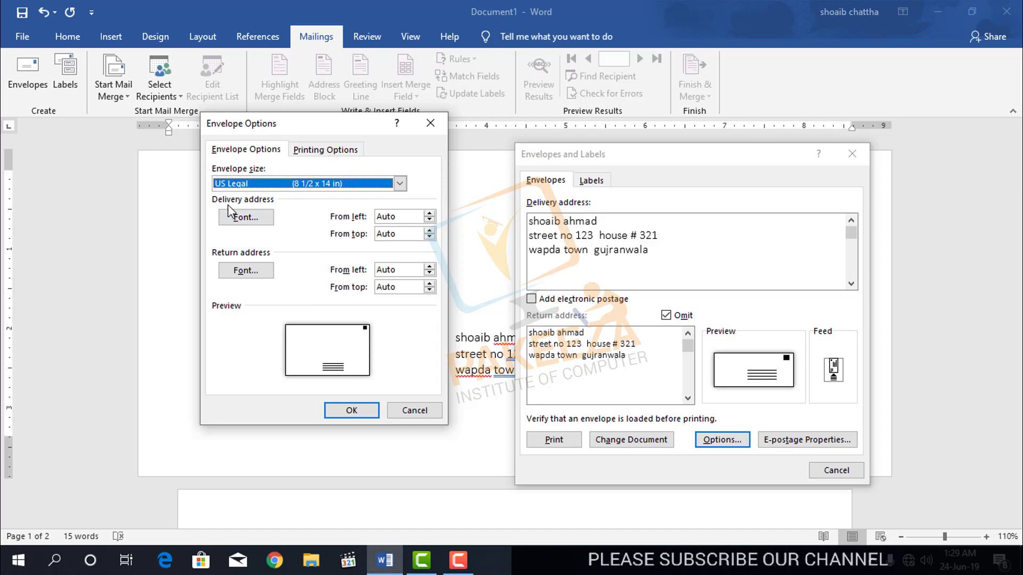
pyautogui.moveTo(312, 124); pyautogui.dragTo(506, 117)
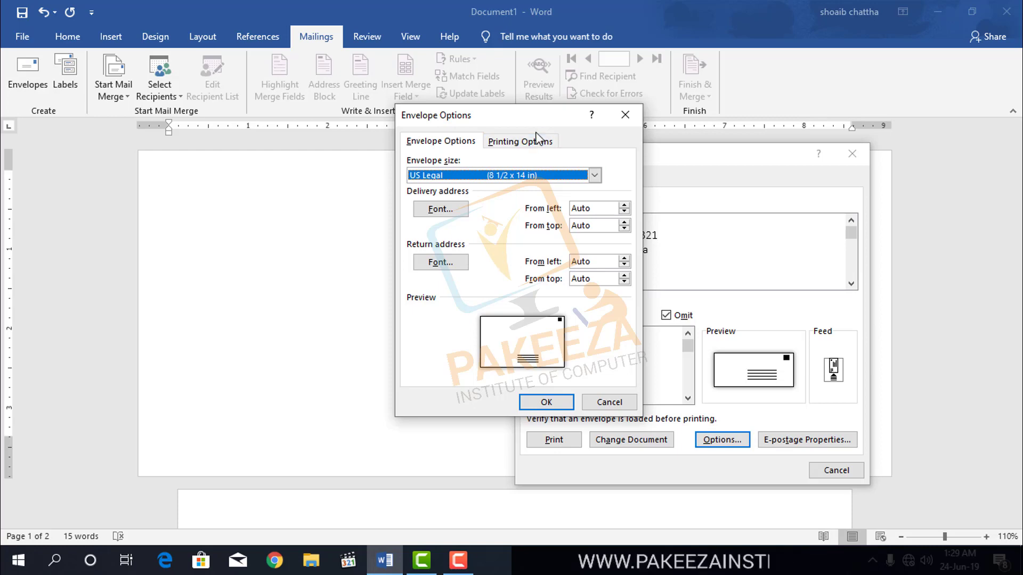
pyautogui.moveTo(541, 115); pyautogui.dragTo(475, 108)
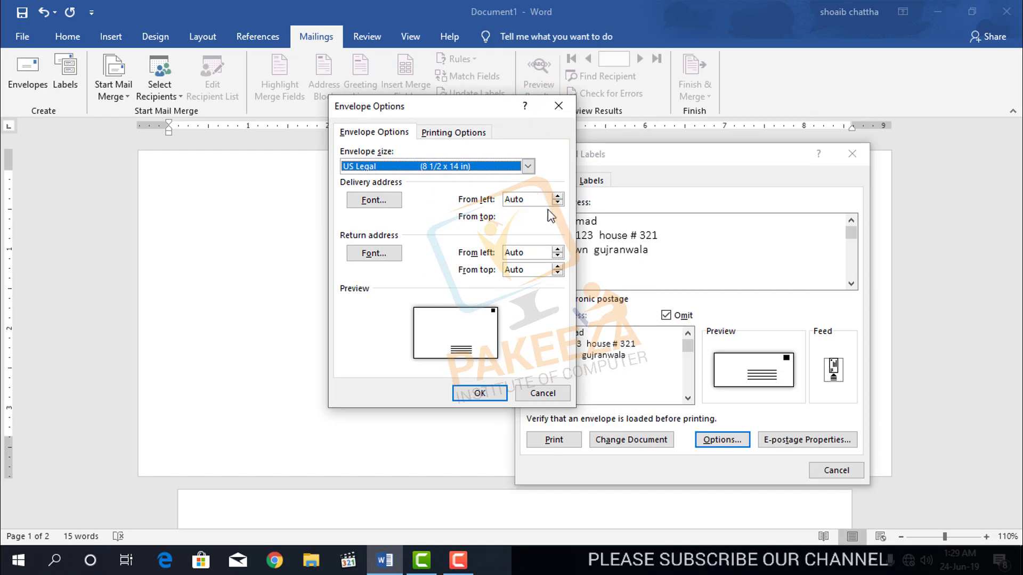
# Try delivery address left offsets up to 4.5" and back to 1.7", then cancel Envelope Options.
pyautogui.click(557, 197)
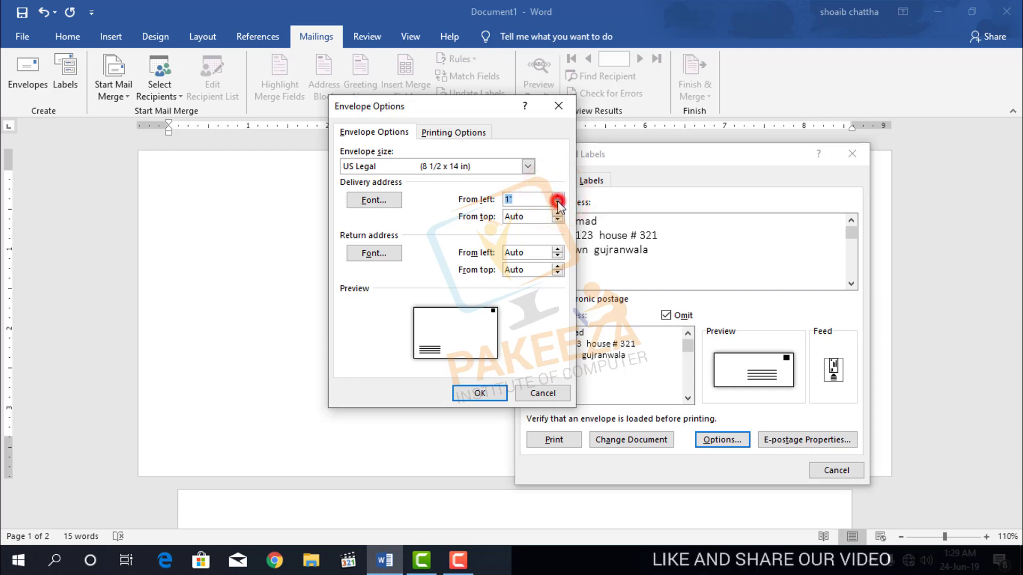
pyautogui.click(557, 196)
pyautogui.click(557, 196)
pyautogui.click(557, 195)
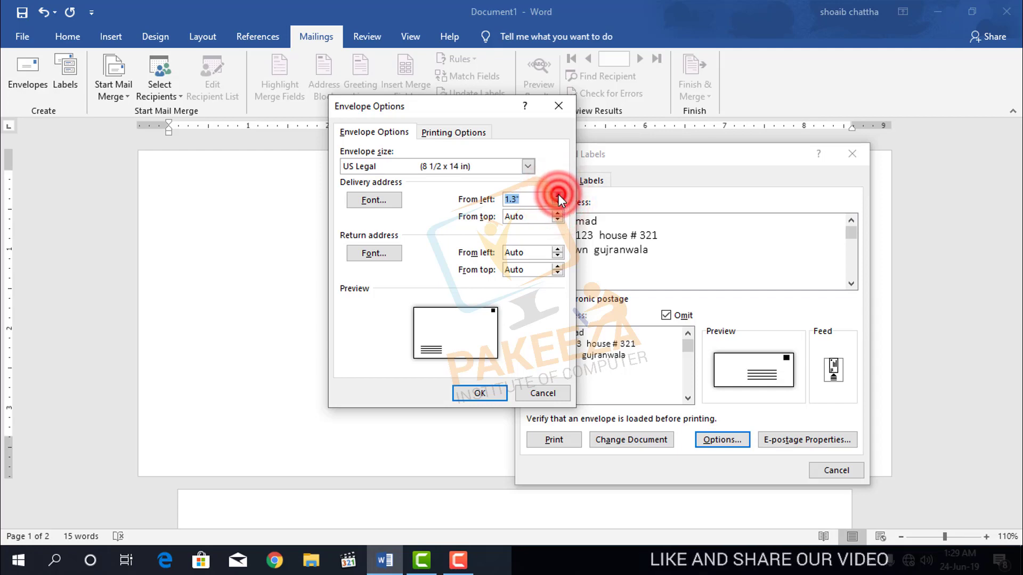
pyautogui.moveTo(558, 195); pyautogui.dragTo(558, 197)
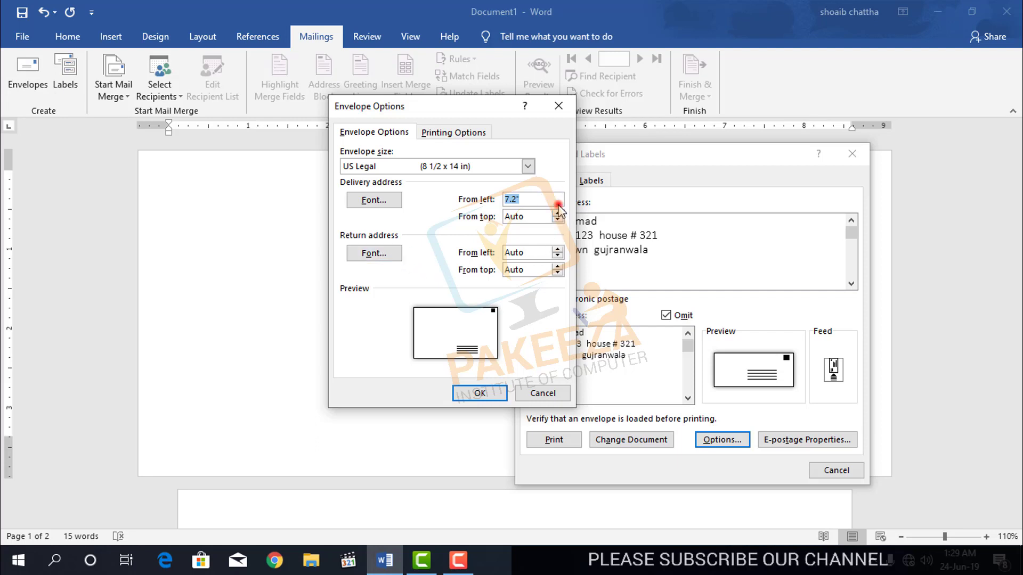
pyautogui.moveTo(557, 204); pyautogui.dragTo(558, 205)
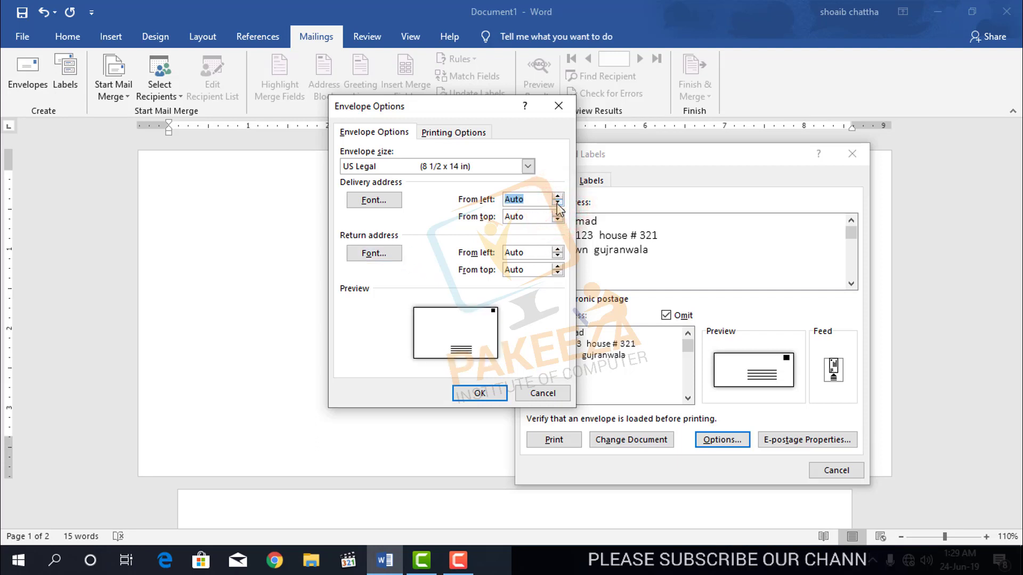
pyautogui.click(557, 197)
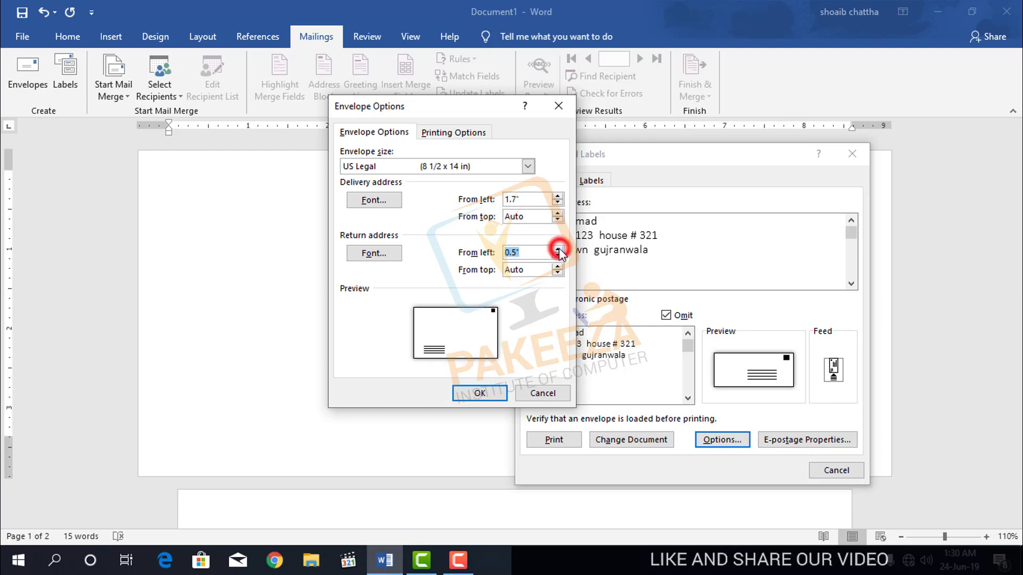
pyautogui.click(548, 393)
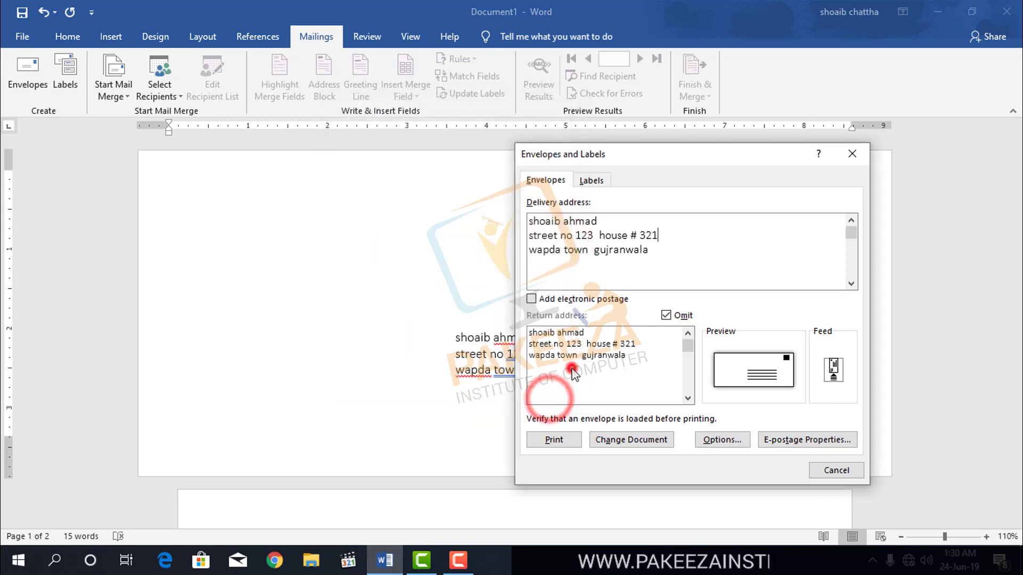
# Place the cursor at the end of the delivery address.
pyautogui.click(618, 353)
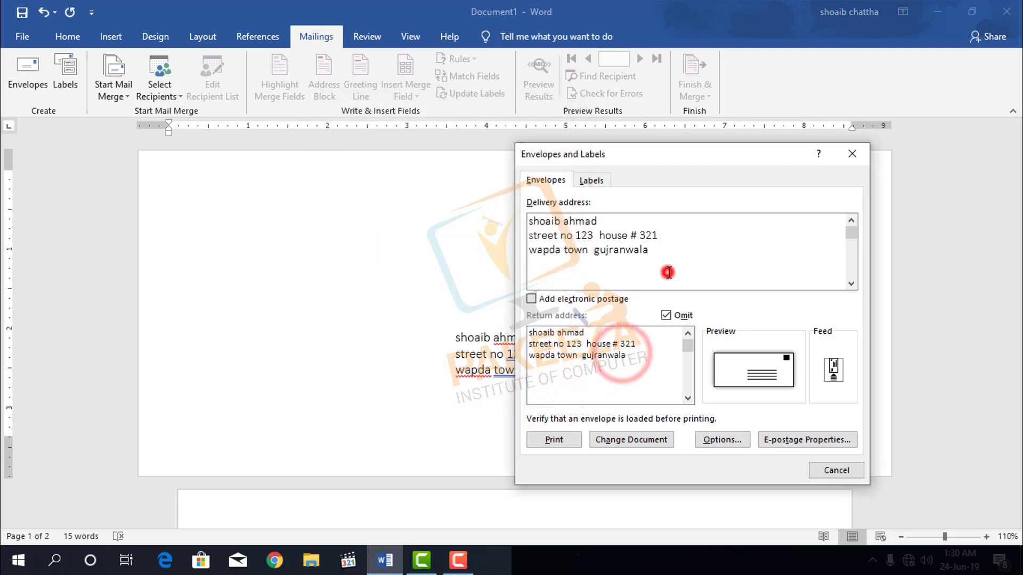
pyautogui.click(668, 272)
pyautogui.click(631, 351)
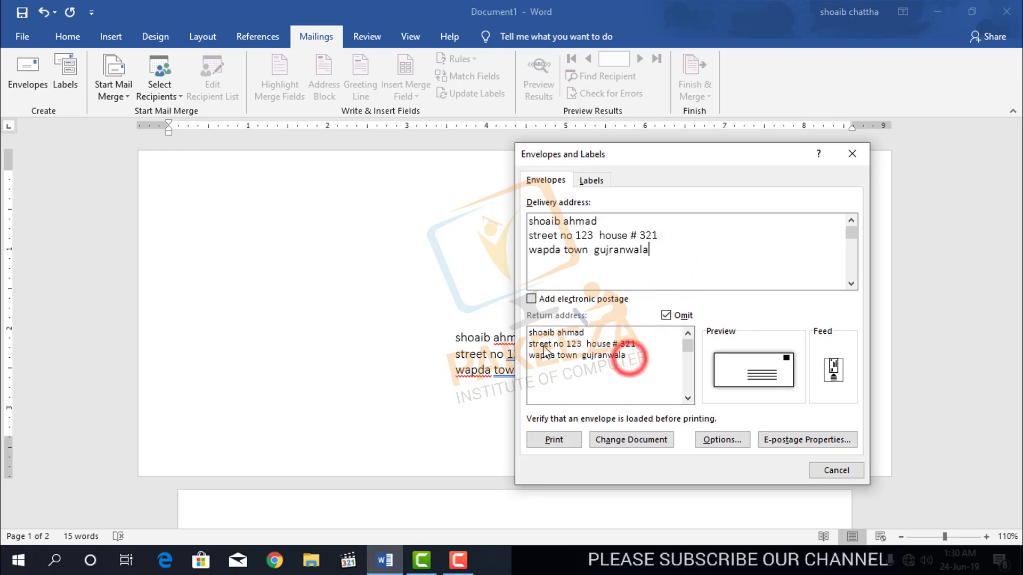
# Set the return address 1.75" from the left and the delivery address font to Arial Black.
pyautogui.click(722, 441)
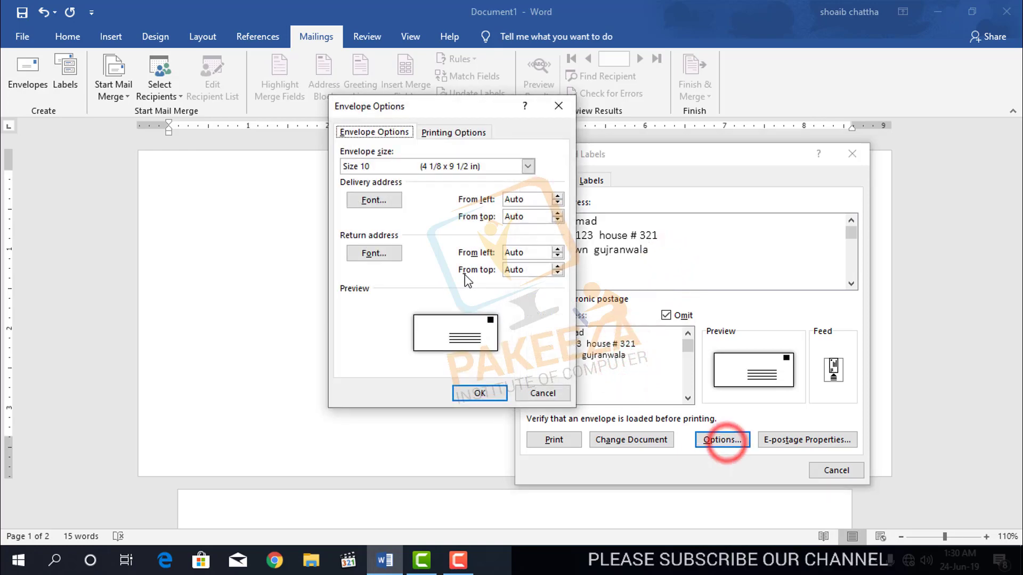
pyautogui.click(557, 251)
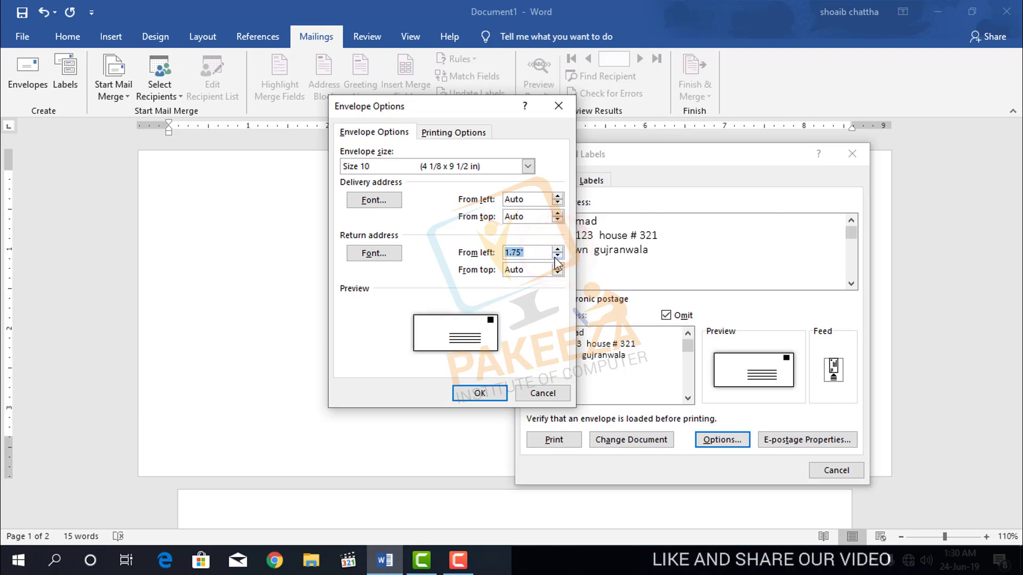
pyautogui.click(373, 200)
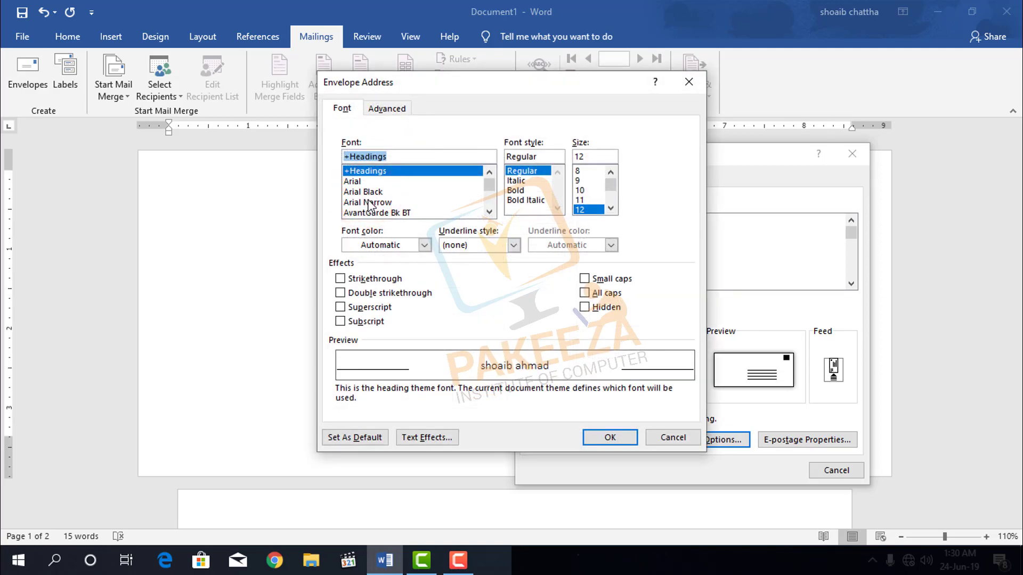
pyautogui.click(365, 192)
pyautogui.click(607, 436)
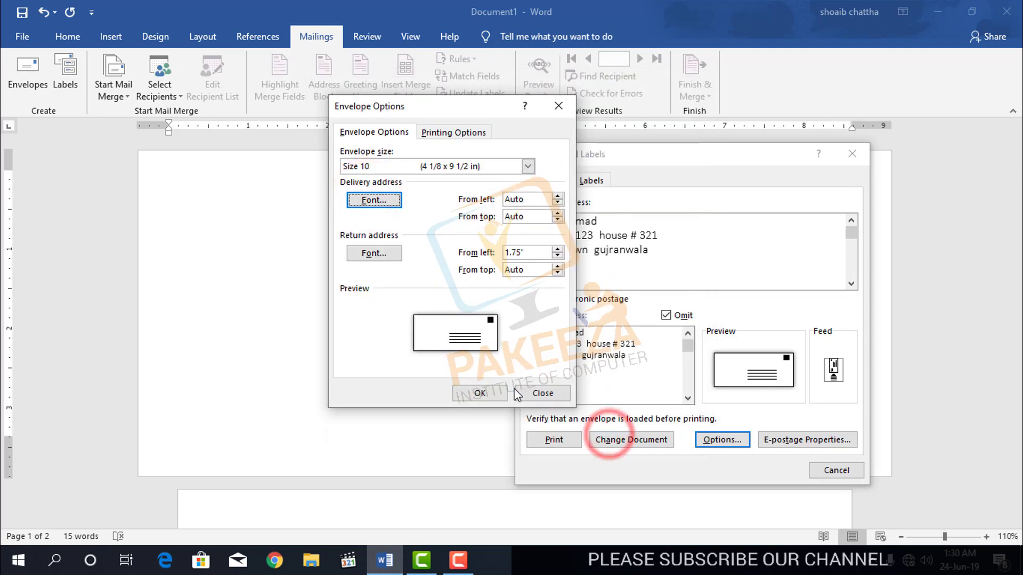
pyautogui.click(476, 394)
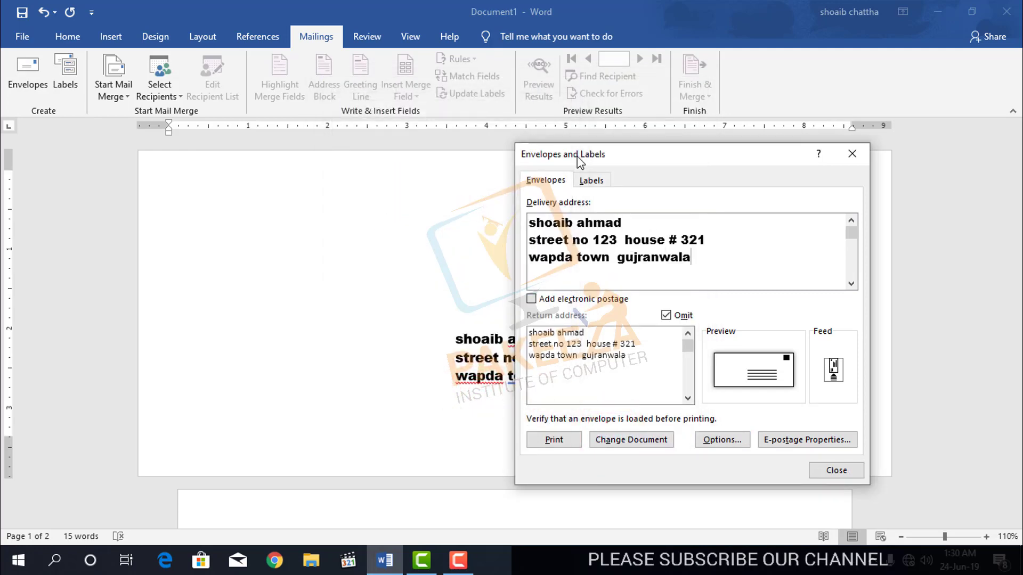
# Include the return address again, reset its From-left offset to Auto, and add the envelope to the document.
pyautogui.moveTo(575, 154); pyautogui.dragTo(616, 150)
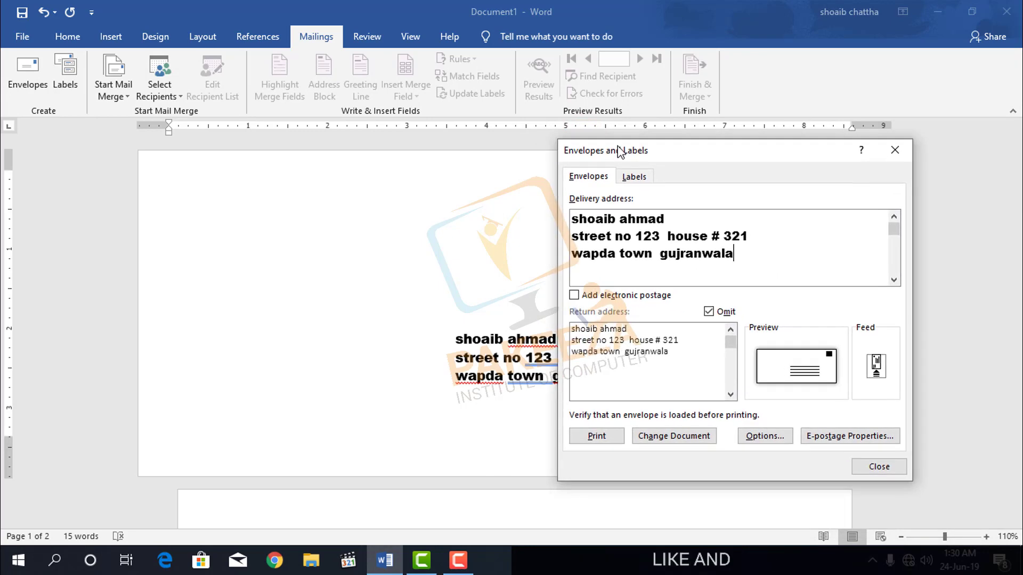
pyautogui.click(708, 314)
pyautogui.click(751, 437)
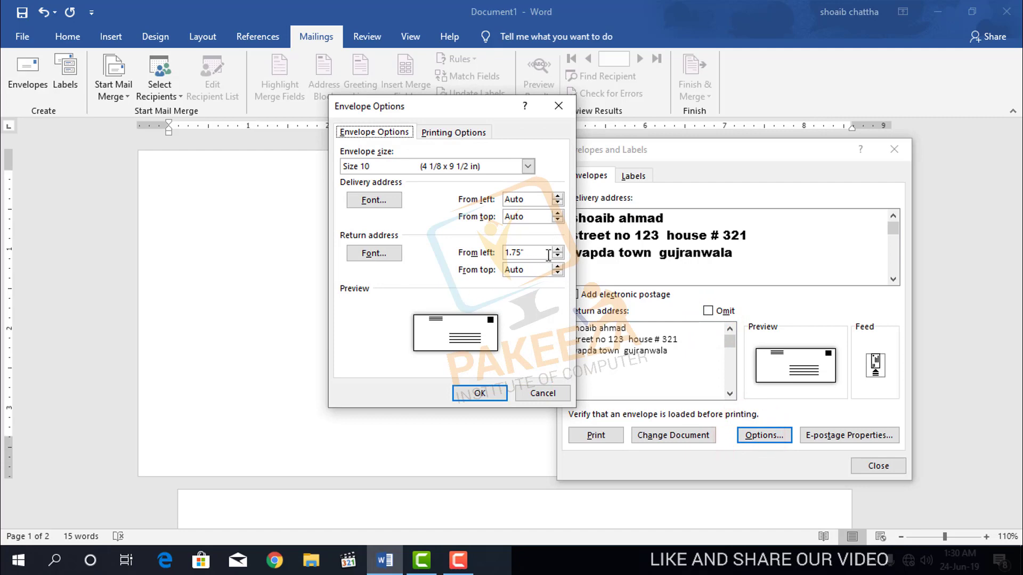
pyautogui.click(558, 258)
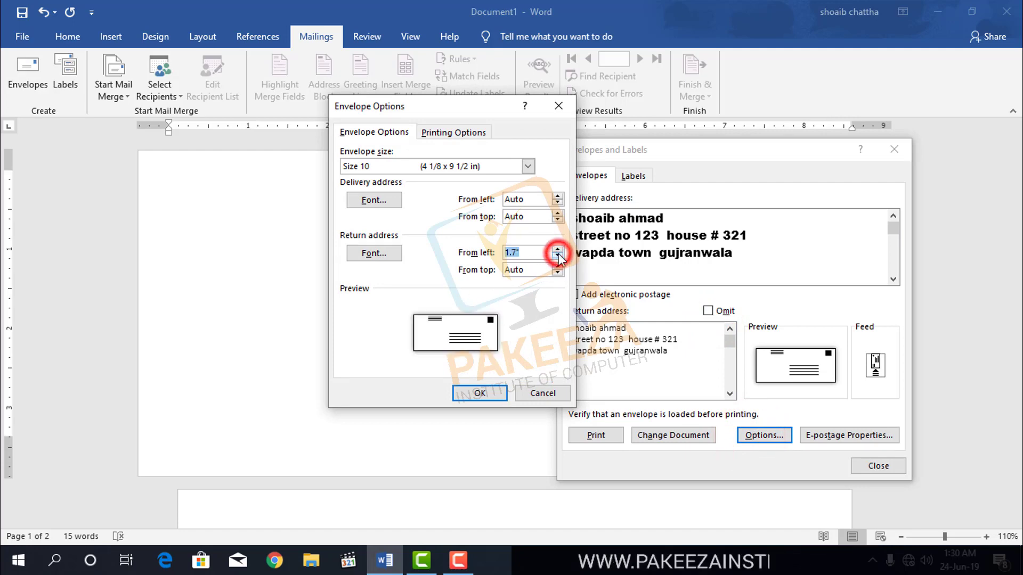
pyautogui.click(558, 258)
pyautogui.click(559, 258)
pyautogui.click(558, 258)
pyautogui.click(558, 258)
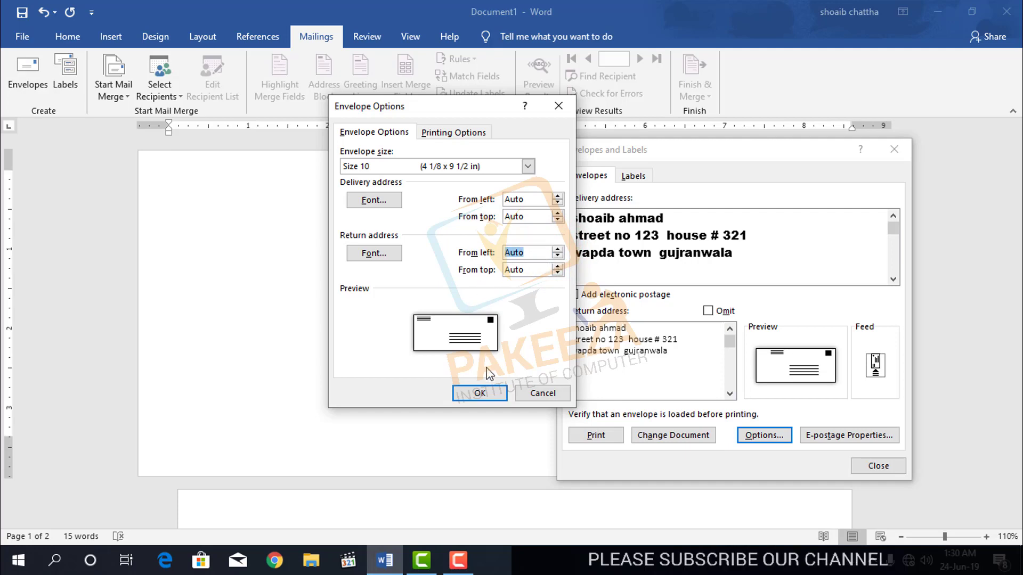
pyautogui.click(482, 393)
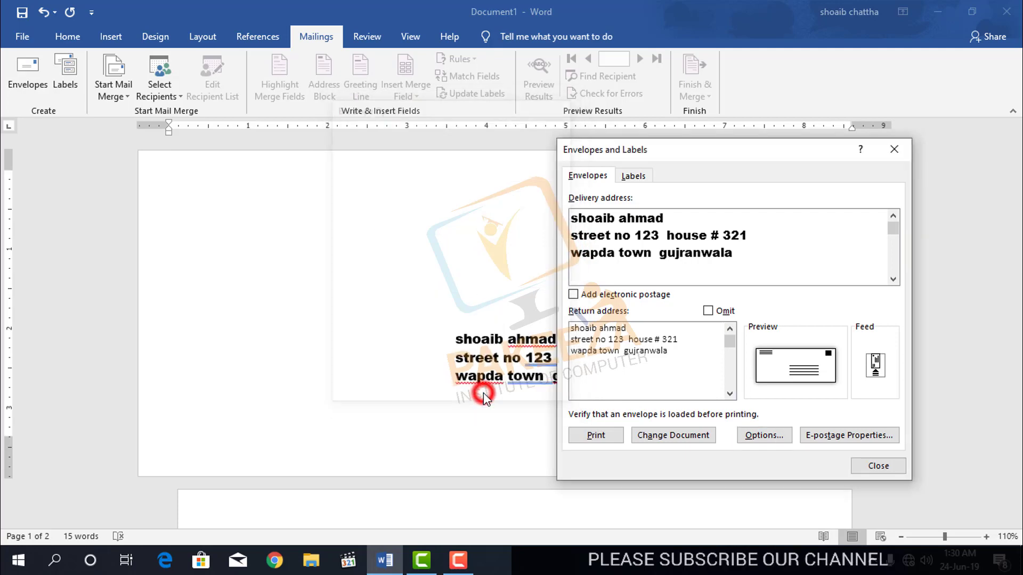
pyautogui.click(690, 438)
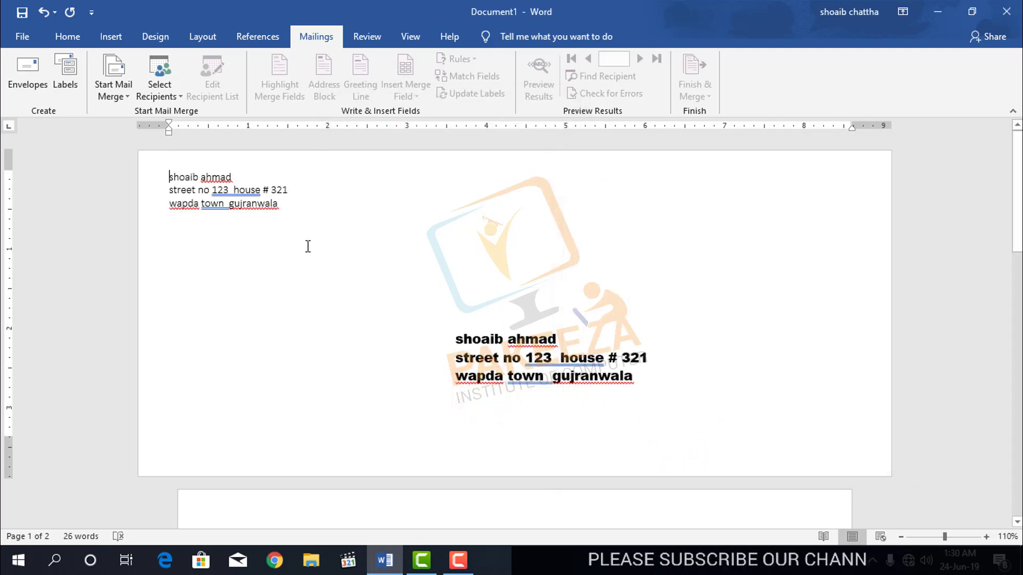
# Change the envelope's return address font to Arial Black in the envelope options.
pyautogui.click(27, 72)
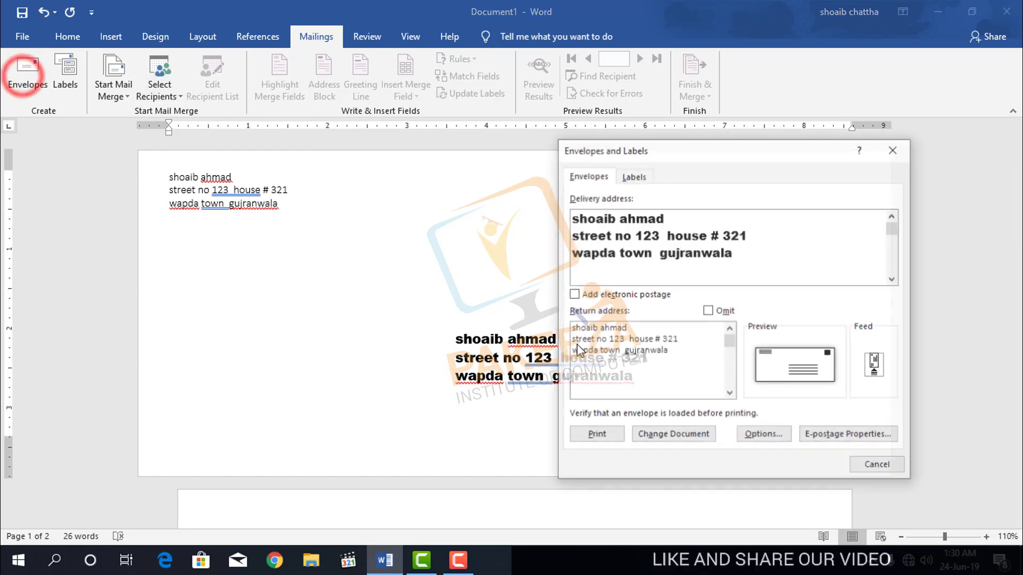
pyautogui.click(754, 435)
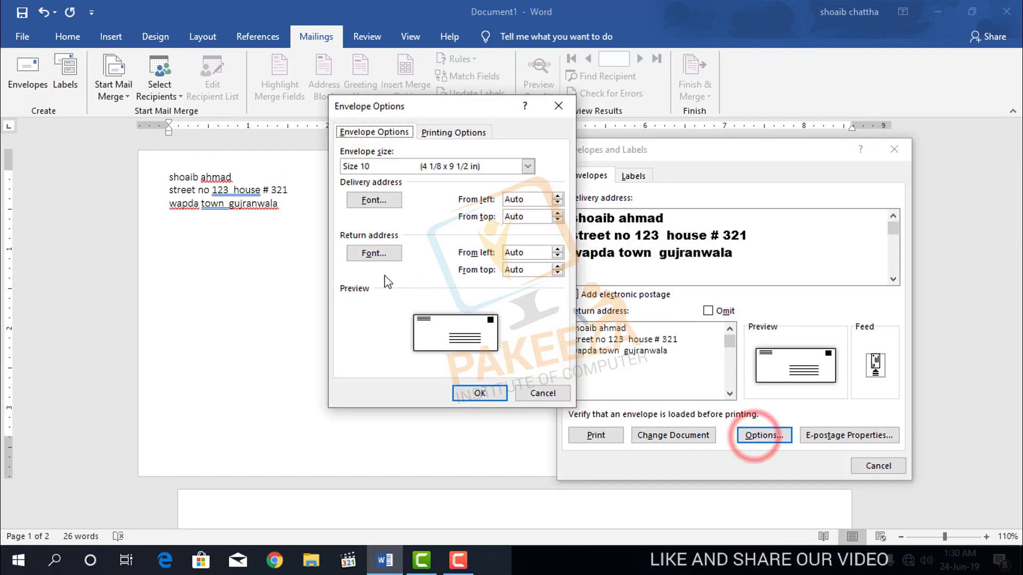
pyautogui.click(374, 253)
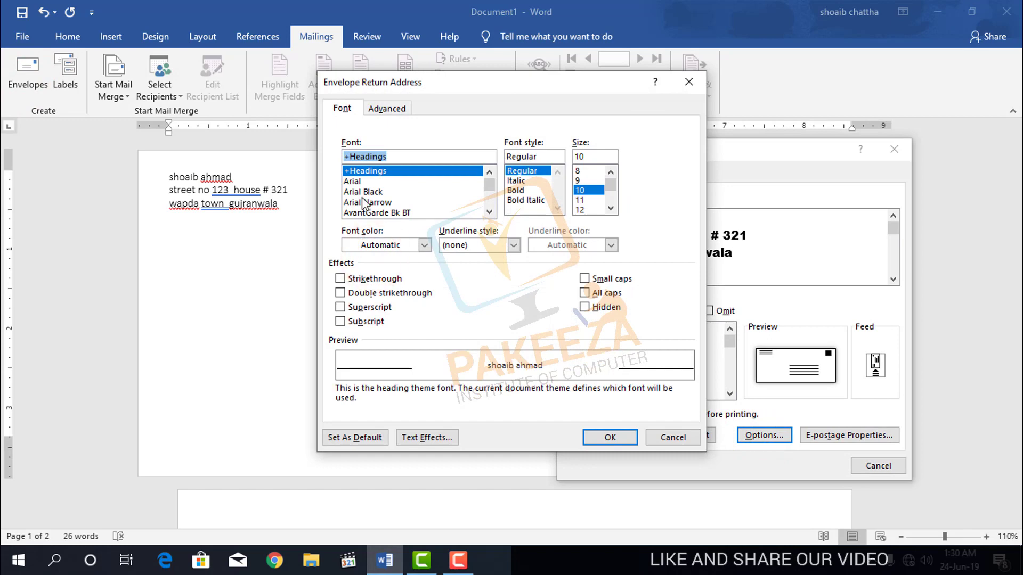
pyautogui.click(364, 192)
pyautogui.click(610, 439)
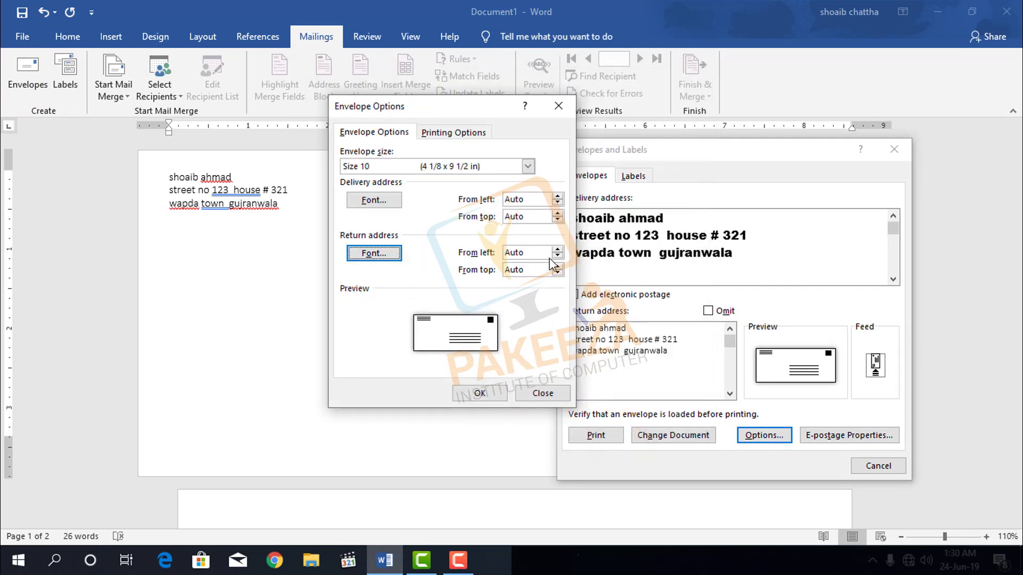
pyautogui.click(480, 392)
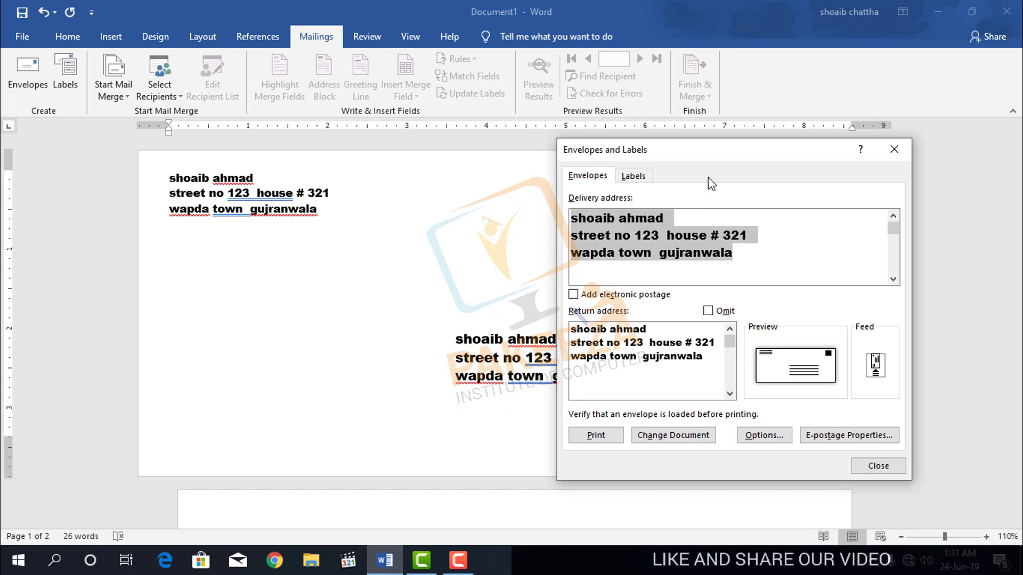
pyautogui.moveTo(712, 148); pyautogui.dragTo(817, 139)
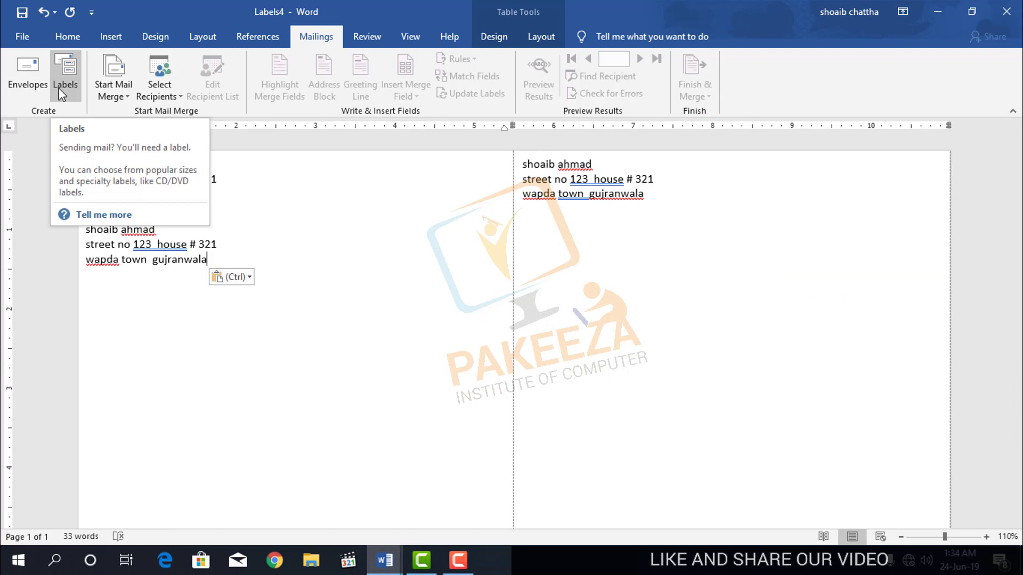